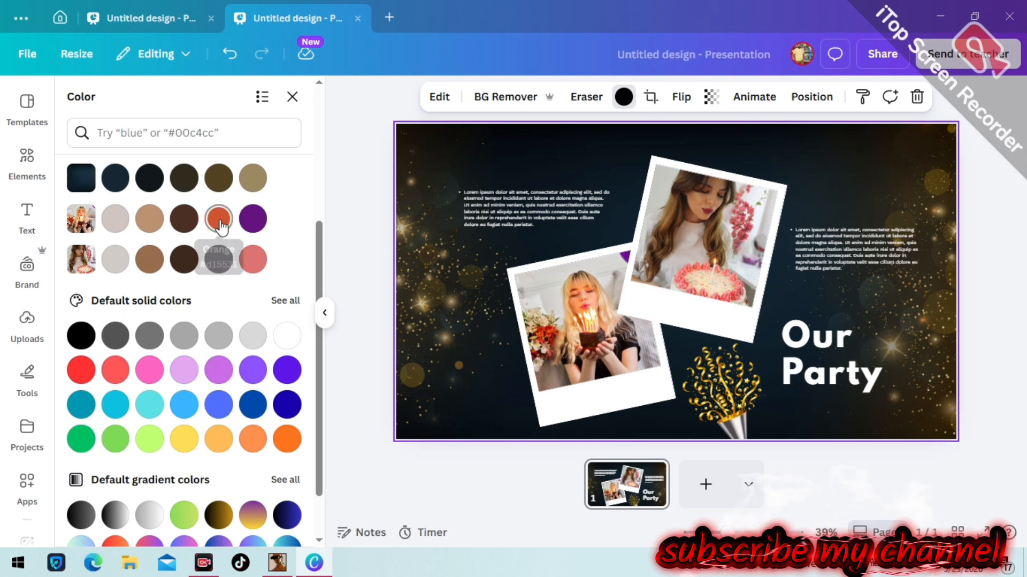
- Try orange, yellow and several default gradient colors on the slide background
{"action": "left_click", "coordinate": [219, 218]}
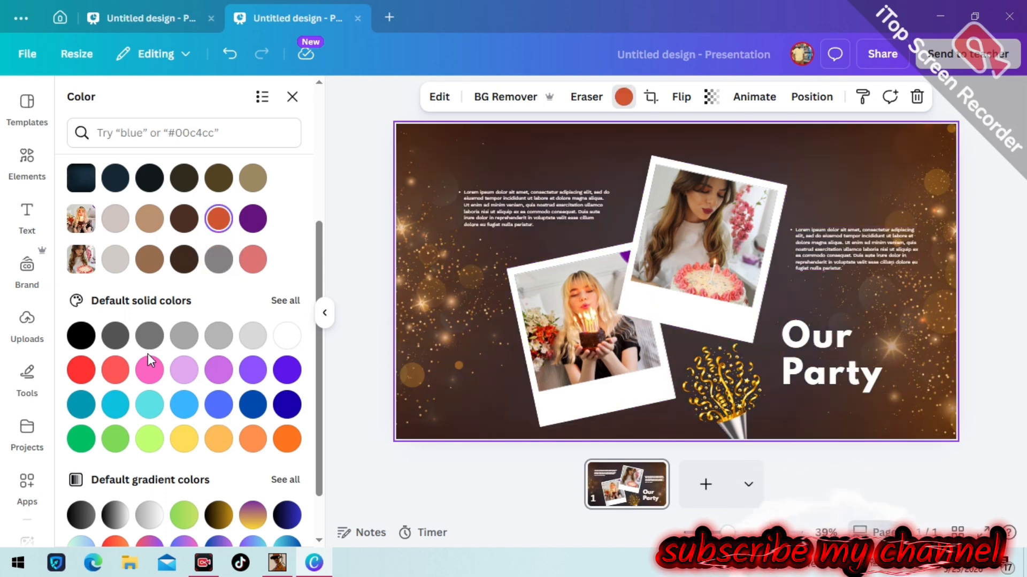
{"action": "scroll", "coordinate": [148, 353], "scroll_direction": "down", "scroll_amount": 2}
{"action": "left_click", "coordinate": [192, 373]}
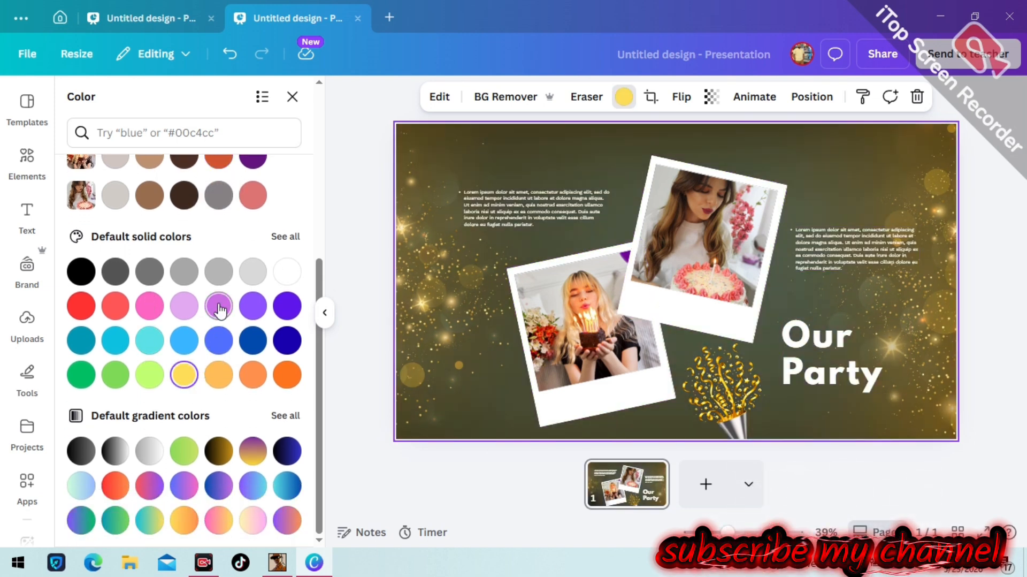
{"action": "left_click", "coordinate": [219, 272]}
{"action": "left_click", "coordinate": [116, 487]}
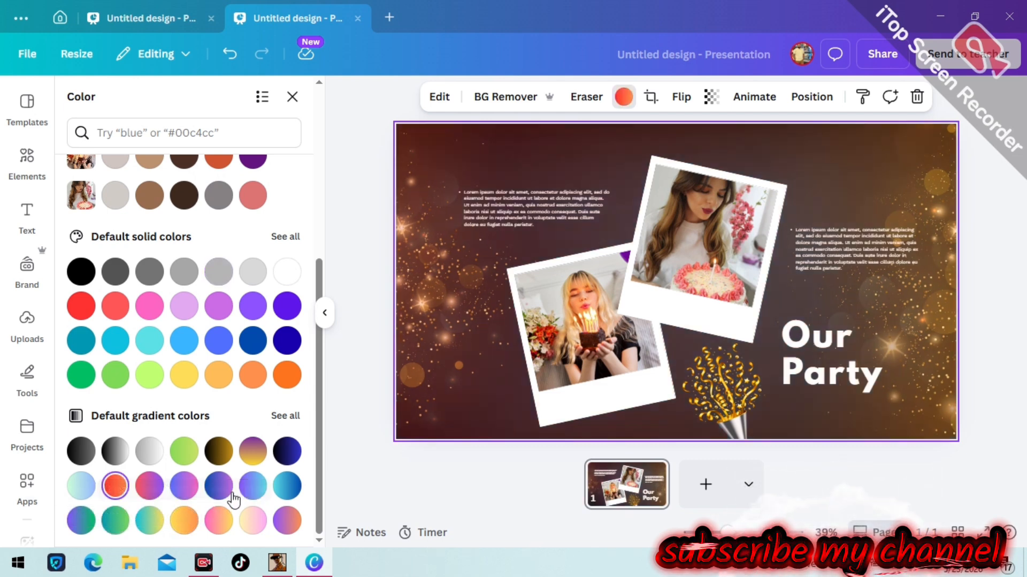
{"action": "left_click", "coordinate": [252, 451]}
{"action": "left_click", "coordinate": [185, 450]}
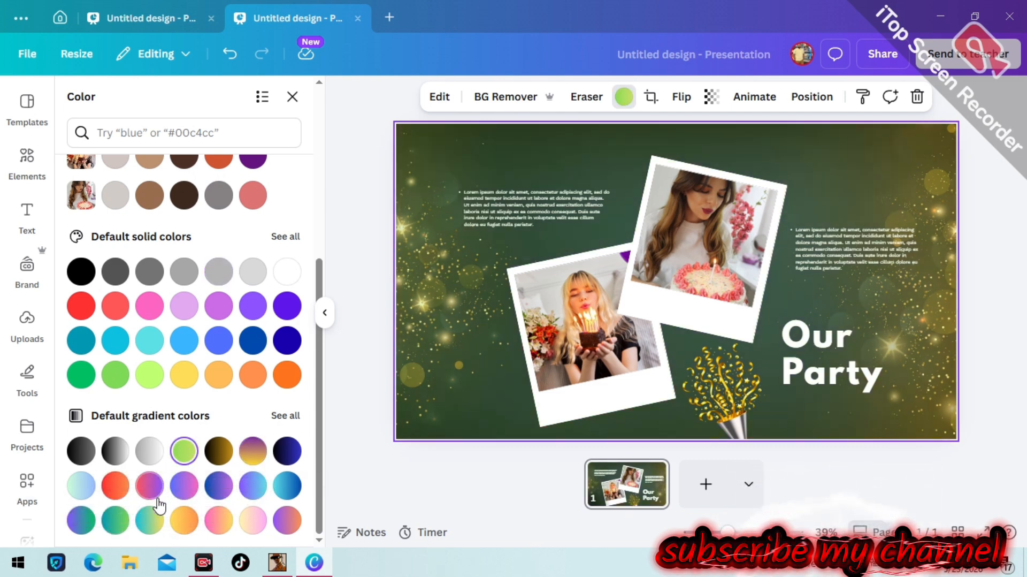
- Recolor the slide background with the yellow-to-orange default gradient
{"action": "left_click", "coordinate": [184, 520]}
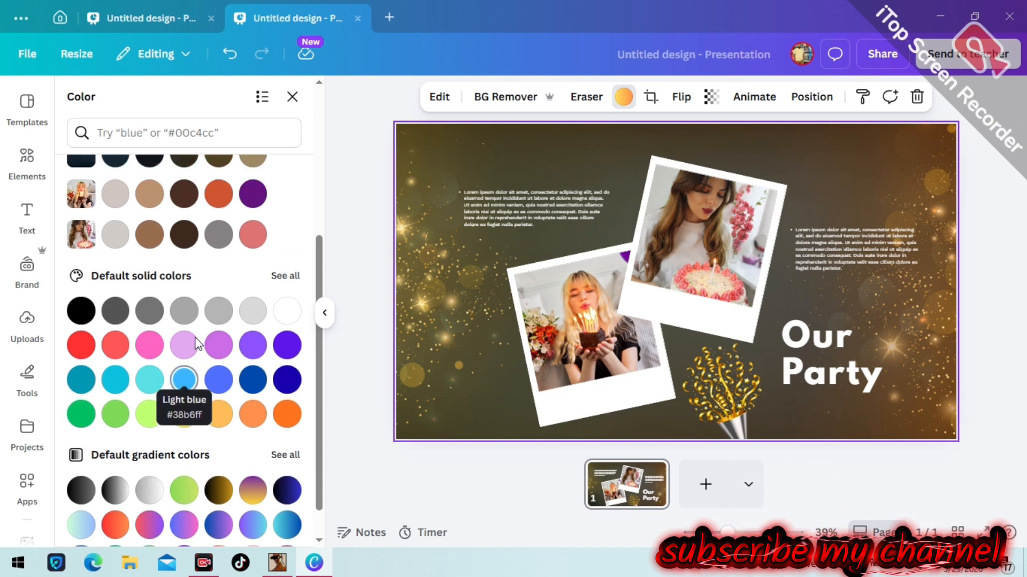
{"action": "scroll", "coordinate": [184, 345], "scroll_direction": "up", "scroll_amount": 3}
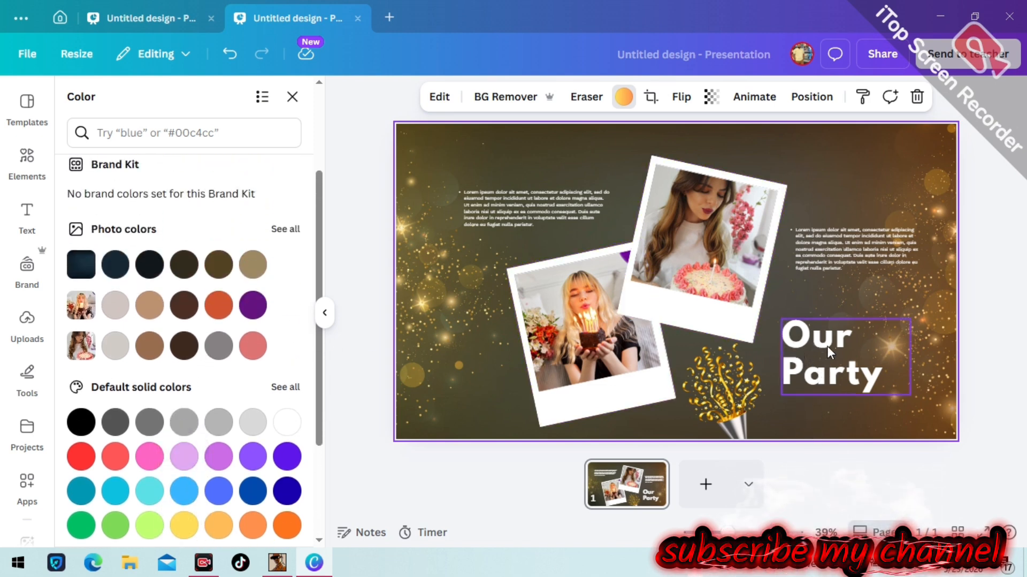
- Replace the "Our Party" title text with "birthday"
{"action": "left_click", "coordinate": [840, 341]}
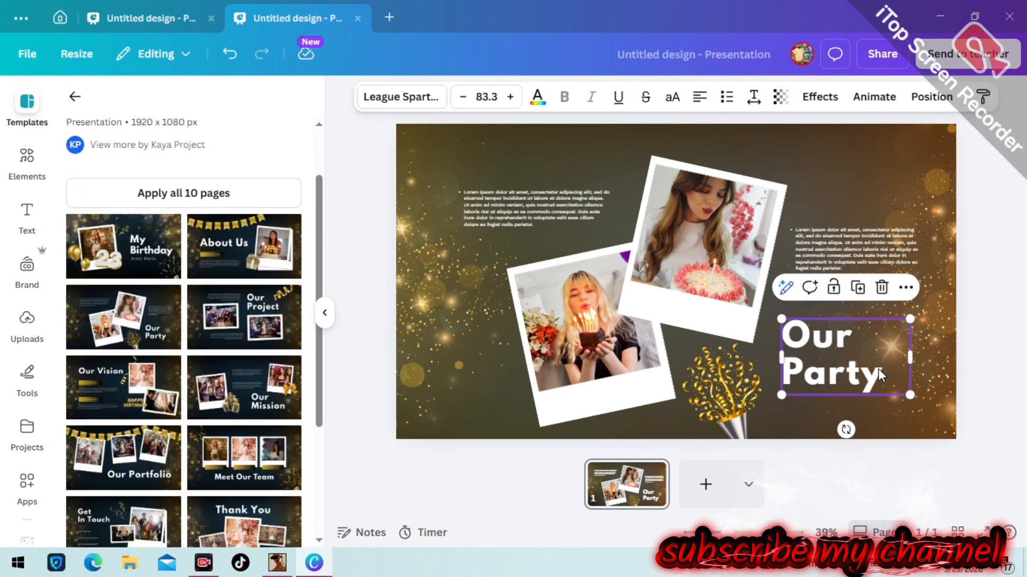
{"action": "left_click_drag", "start_coordinate": [889, 374], "coordinate": [838, 357]}
{"action": "double_click", "coordinate": [821, 310]}
{"action": "mouse_move", "coordinate": [822, 310]}
{"action": "left_mouse_down"}
{"action": "mouse_move", "coordinate": [835, 314]}
{"action": "mouse_move", "coordinate": [845, 354]}
{"action": "mouse_move", "coordinate": [820, 322]}
{"action": "left_mouse_up"}
{"action": "left_click", "coordinate": [841, 318]}
{"action": "left_click", "coordinate": [869, 350]}
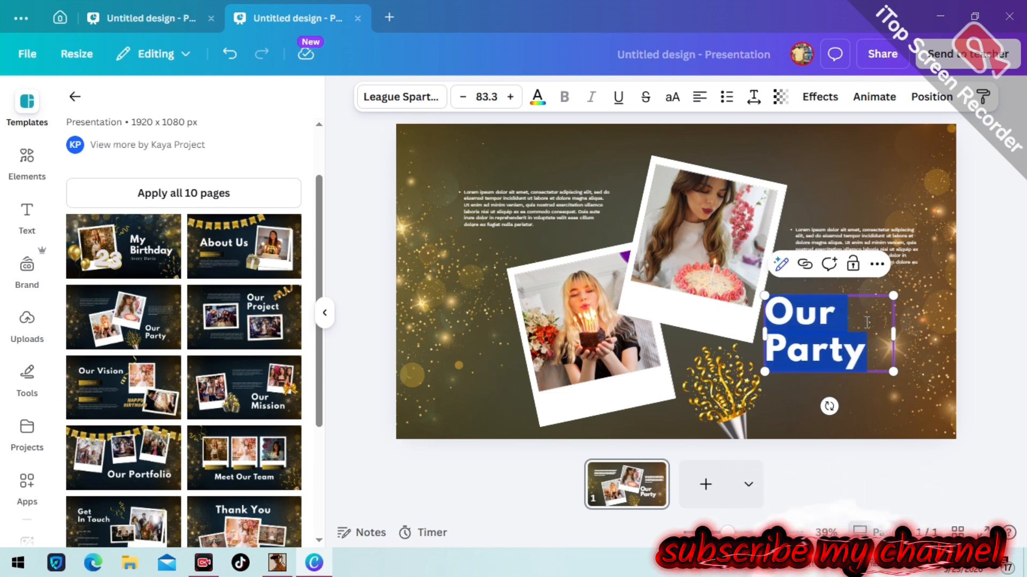
{"action": "type", "text": "bir"}
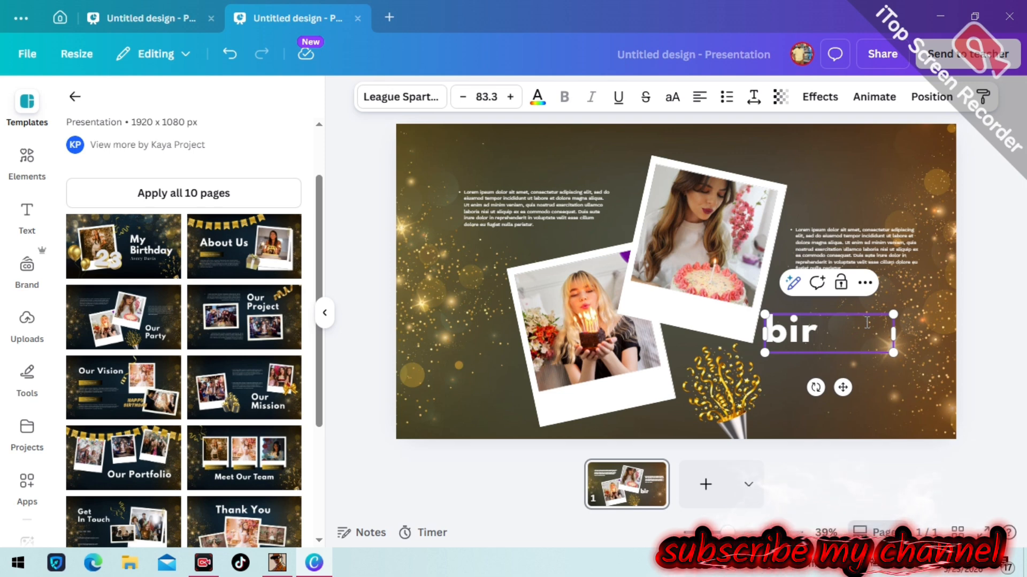
{"action": "type", "text": "t"}
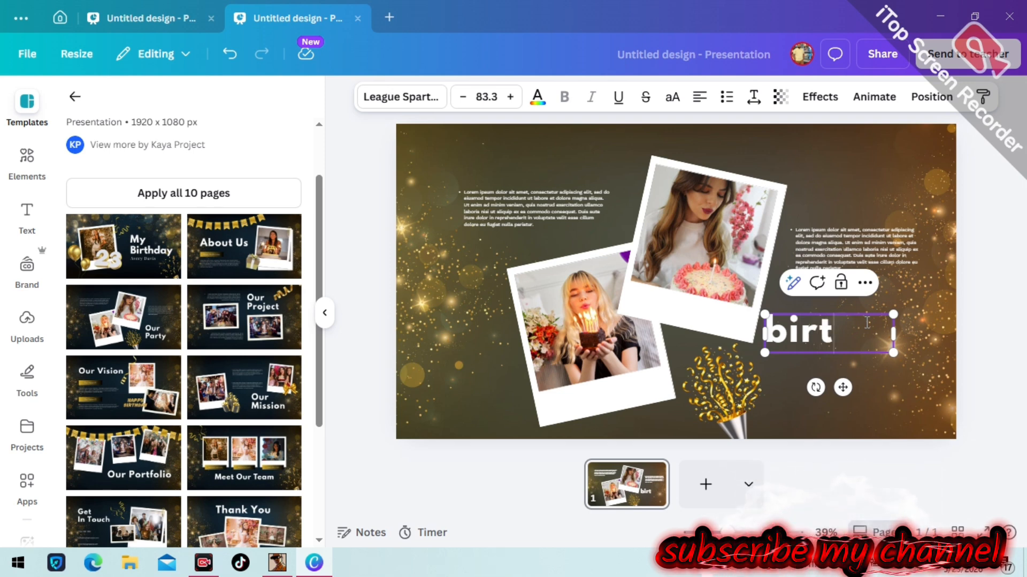
{"action": "type", "text": "hday"}
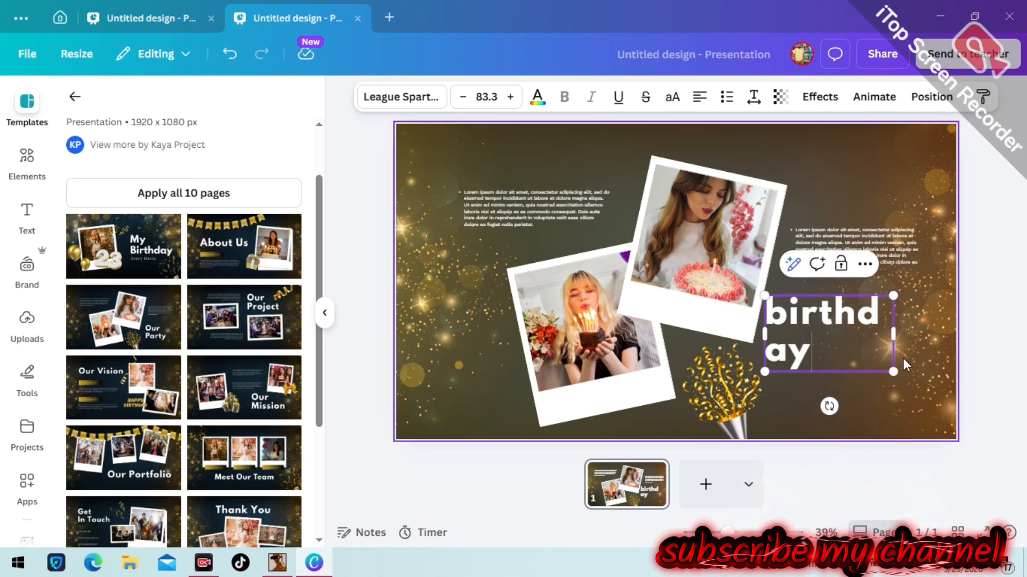
- Widen the "birthday" title box so the word fits on one line and move it down beside the confetti popper
{"action": "left_click_drag", "start_coordinate": [904, 344], "coordinate": [931, 332]}
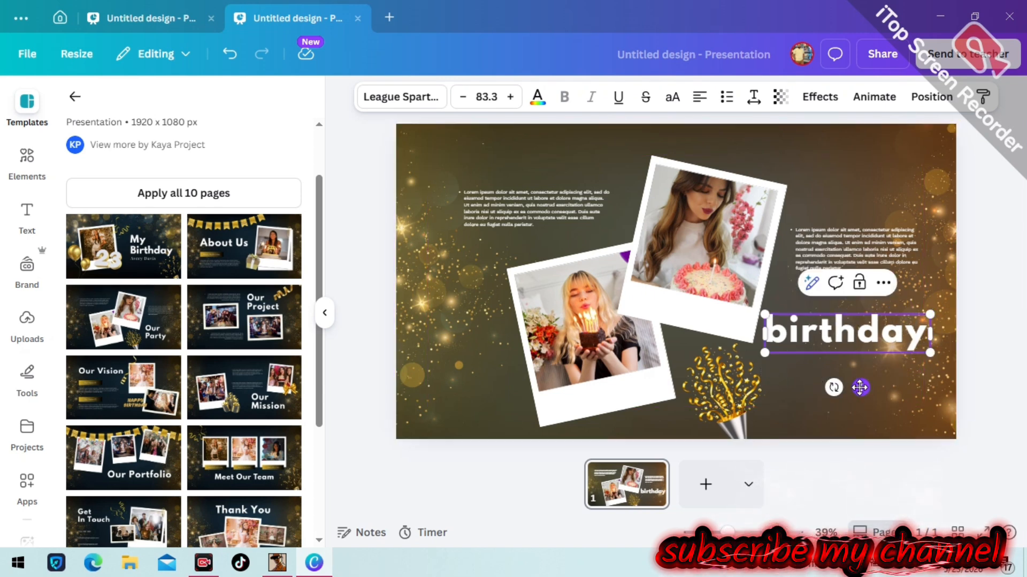
{"action": "left_click_drag", "start_coordinate": [861, 387], "coordinate": [867, 422]}
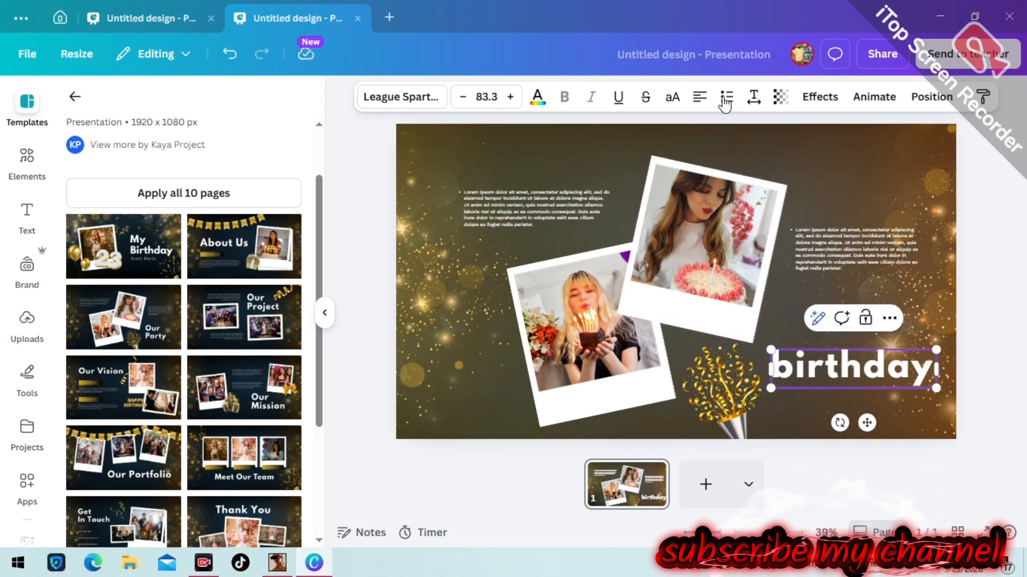
- Delete both Lorem ipsum body text blocks from the slide
{"action": "left_click", "coordinate": [879, 240]}
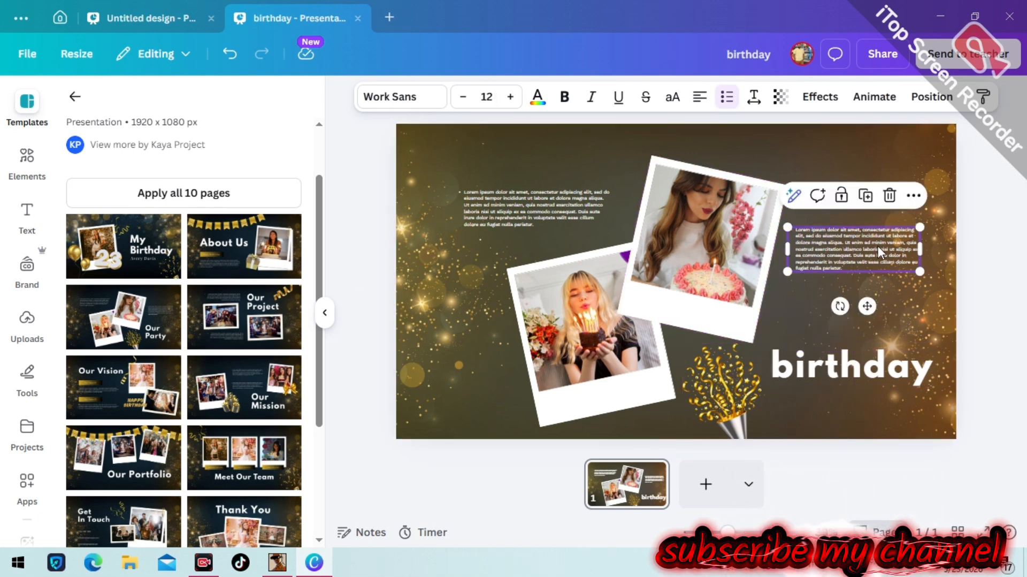
{"action": "left_click", "coordinate": [888, 197]}
{"action": "left_click", "coordinate": [502, 216]}
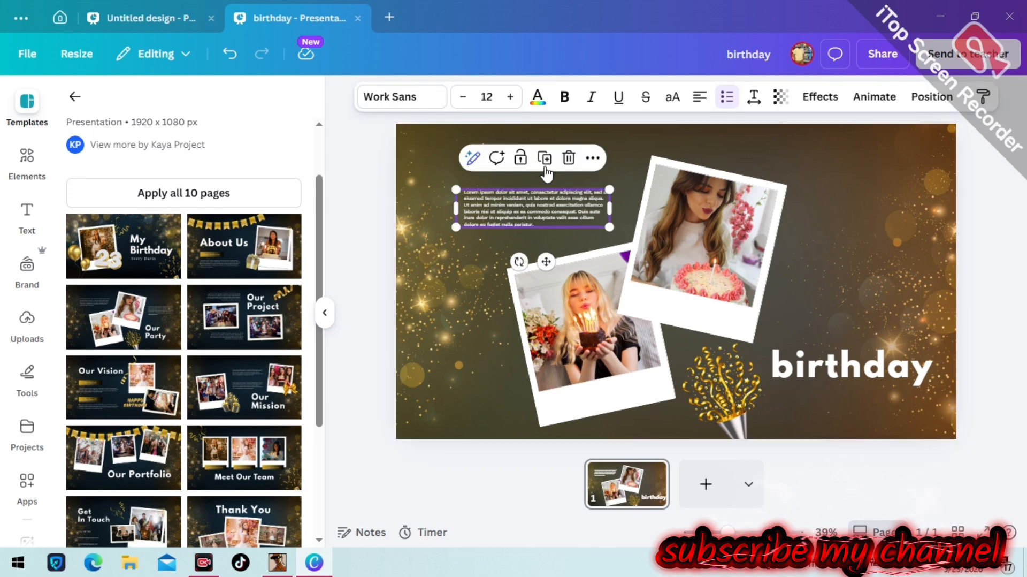
{"action": "left_click", "coordinate": [569, 158]}
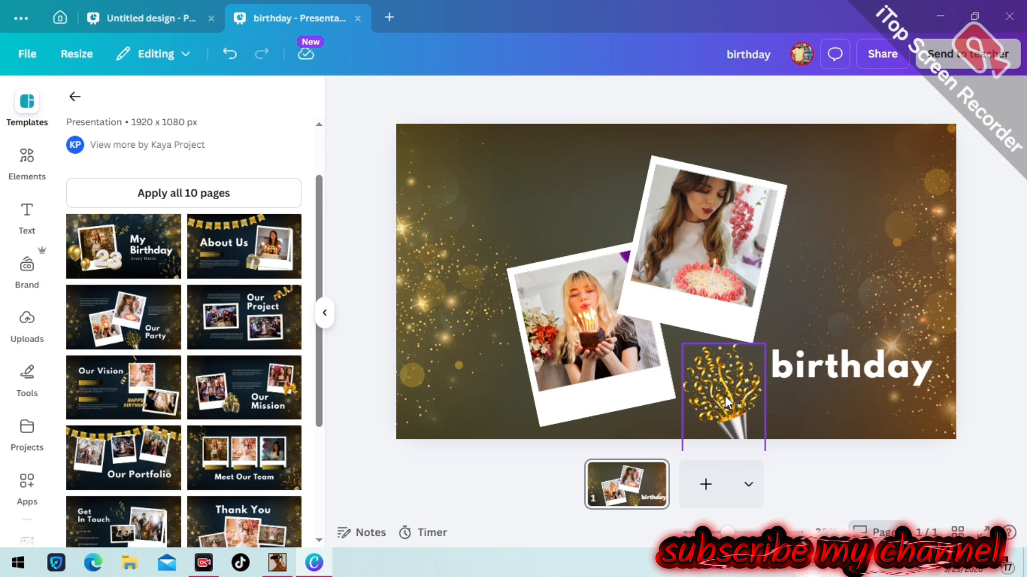
- Duplicate the confetti popper, place the copy in the slide's upper-right corner and tilt it slightly counter-clockwise
{"action": "left_click", "coordinate": [731, 422]}
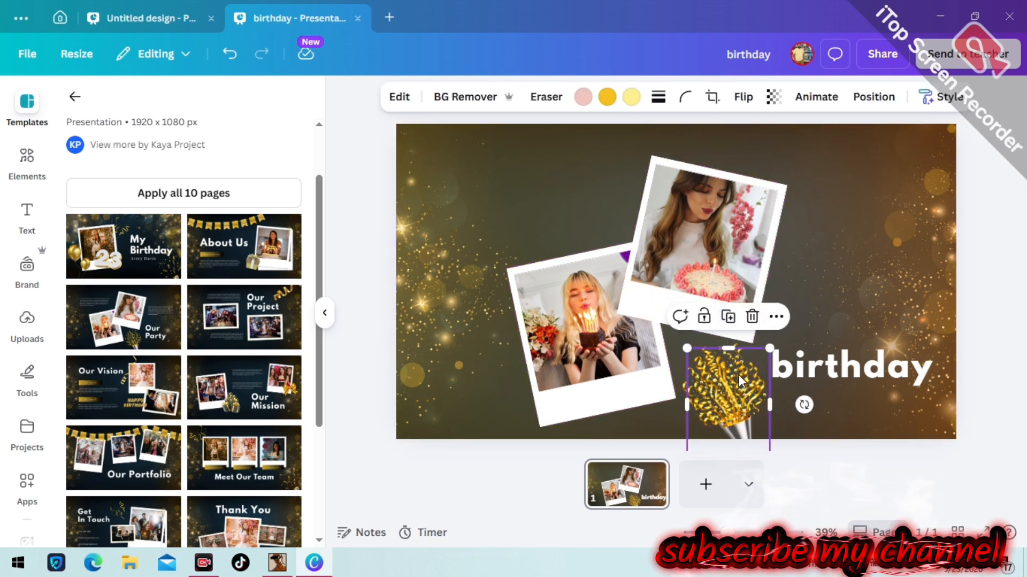
{"action": "left_click_drag", "start_coordinate": [739, 389], "coordinate": [925, 186]}
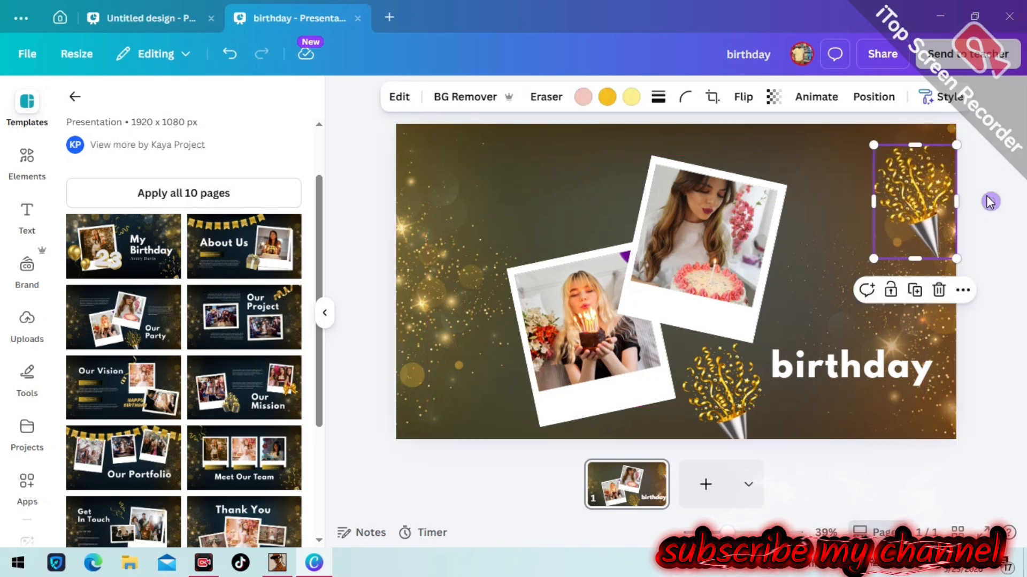
{"action": "left_click_drag", "start_coordinate": [991, 199], "coordinate": [989, 185]}
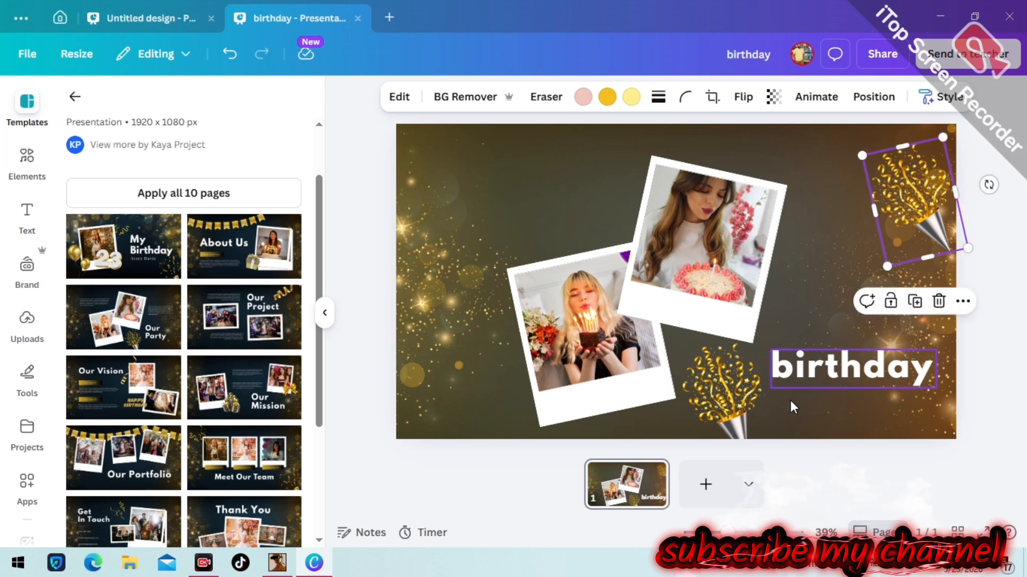
- Duplicate the upper-right confetti popper, rotate the copy clockwise and place it on the slide's upper left edge
{"action": "left_click", "coordinate": [915, 301]}
{"action": "left_click_drag", "start_coordinate": [921, 177], "coordinate": [481, 154]}
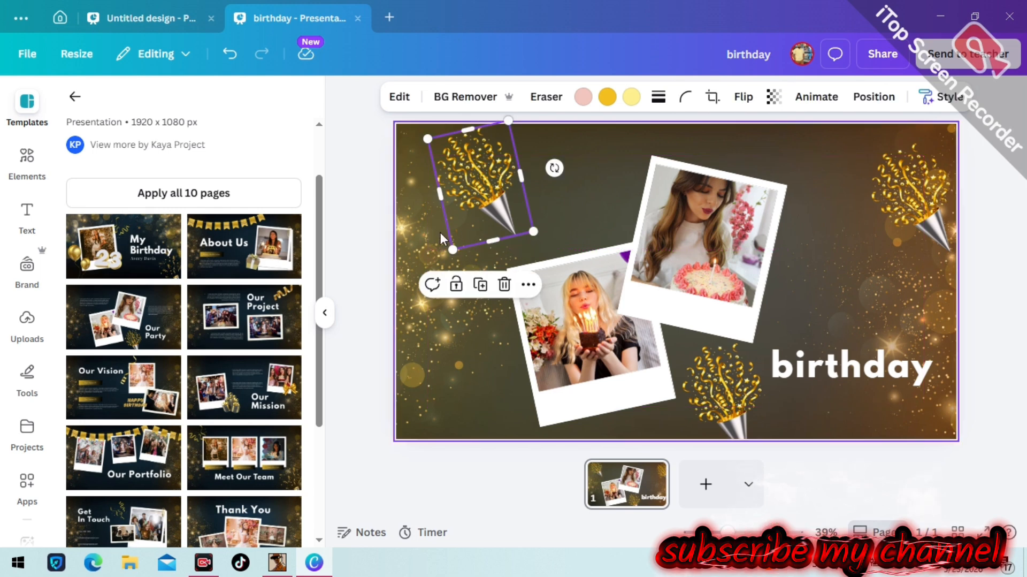
{"action": "left_click_drag", "start_coordinate": [554, 167], "coordinate": [535, 281]}
{"action": "left_click_drag", "start_coordinate": [505, 208], "coordinate": [443, 240]}
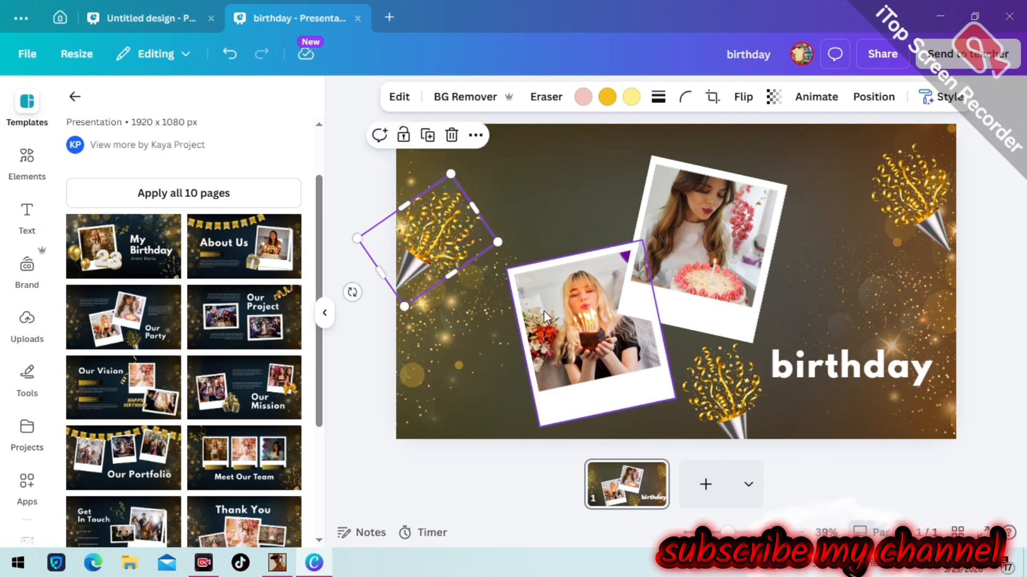
- Duplicate the confetti popper on the slide's left edge and place the copy in the lower-left corner
{"action": "left_click", "coordinate": [428, 136]}
{"action": "left_click_drag", "start_coordinate": [452, 223], "coordinate": [448, 370]}
{"action": "left_click", "coordinate": [515, 198]}
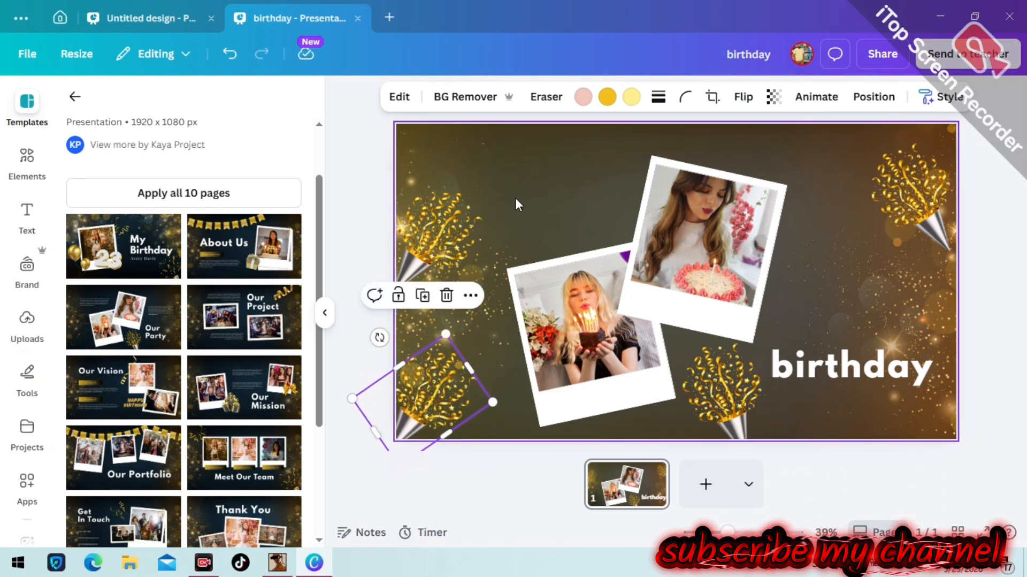
- Duplicate the upper-right confetti popper and place the copy directly below it along the slide's right edge
{"action": "left_click", "coordinate": [935, 203]}
{"action": "left_click", "coordinate": [911, 305]}
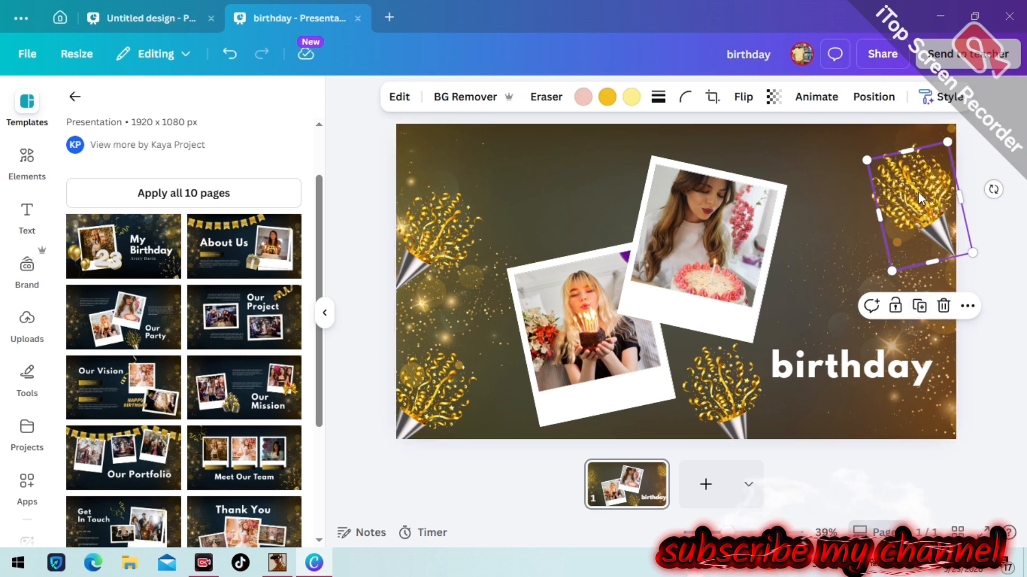
{"action": "left_click_drag", "start_coordinate": [919, 192], "coordinate": [923, 311]}
{"action": "left_click", "coordinate": [831, 270]}
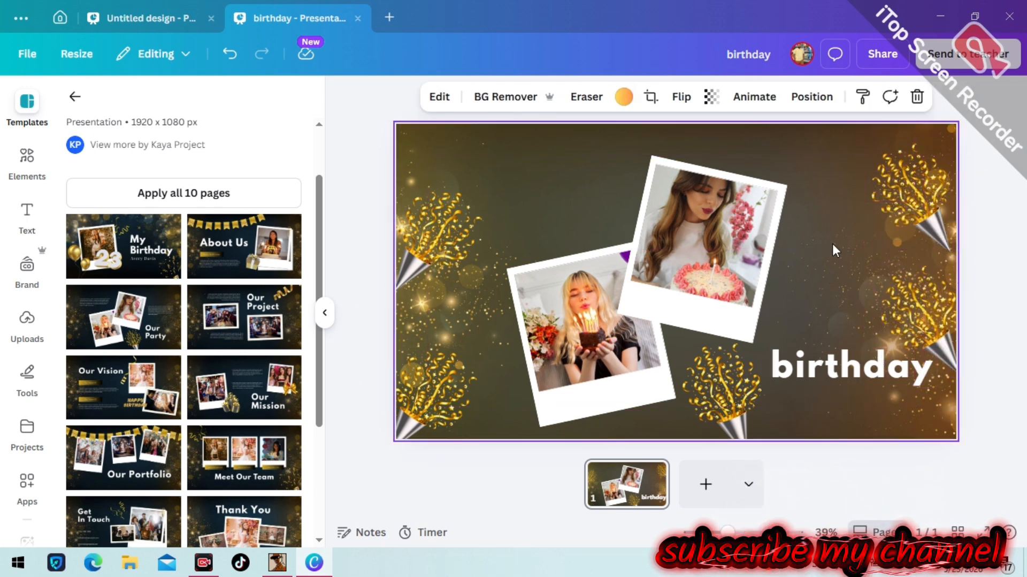
- Add a heading text box and move it to the slide's upper-left area above the photos
{"action": "left_click", "coordinate": [25, 224]}
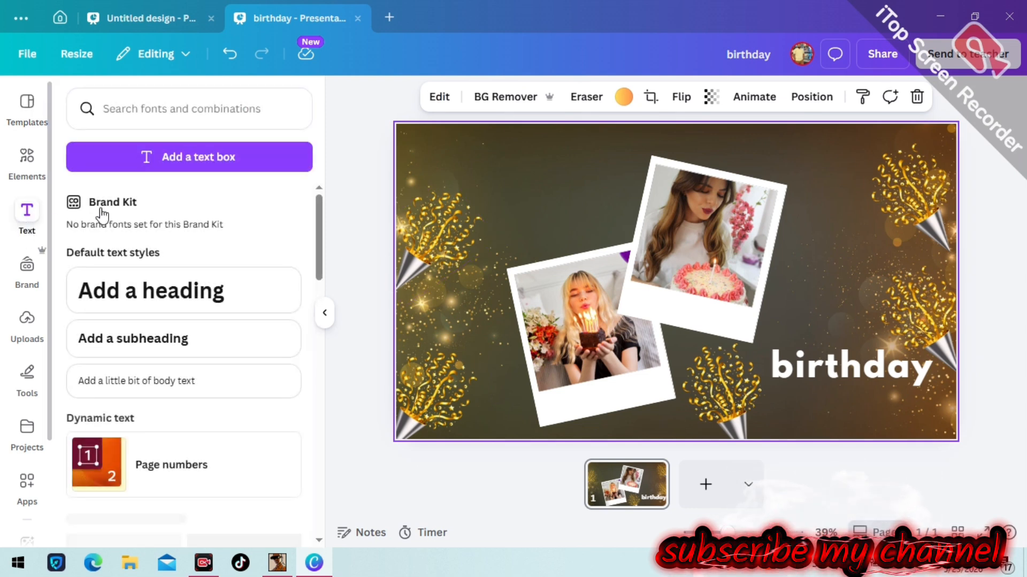
{"action": "left_click", "coordinate": [211, 288]}
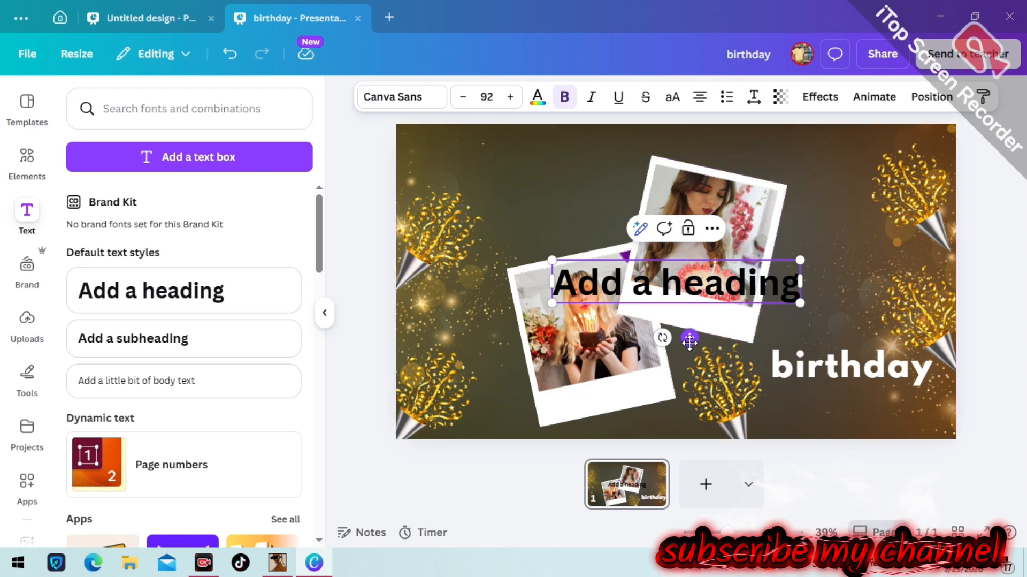
{"action": "left_click_drag", "start_coordinate": [690, 337], "coordinate": [541, 225]}
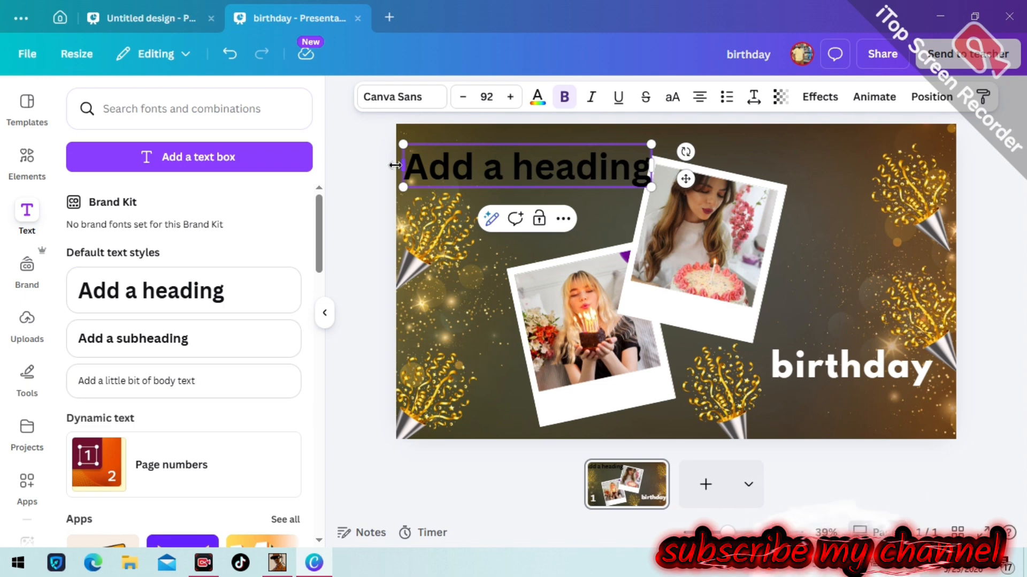
- Replace the placeholder text of the new heading with "best of luck"
{"action": "type", "text": "x"}
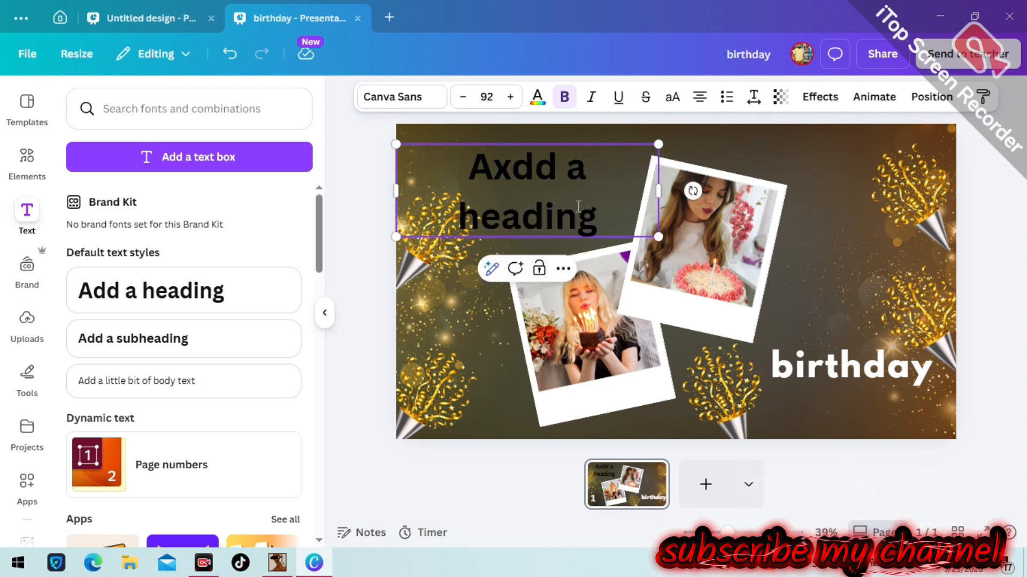
{"action": "left_click_drag", "start_coordinate": [604, 224], "coordinate": [464, 173]}
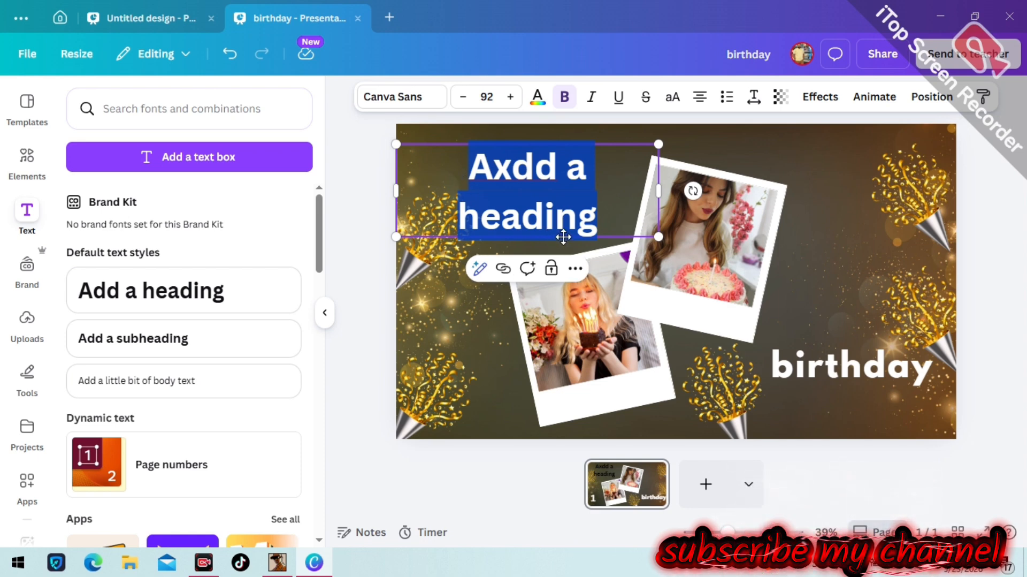
{"action": "type", "text": "be"}
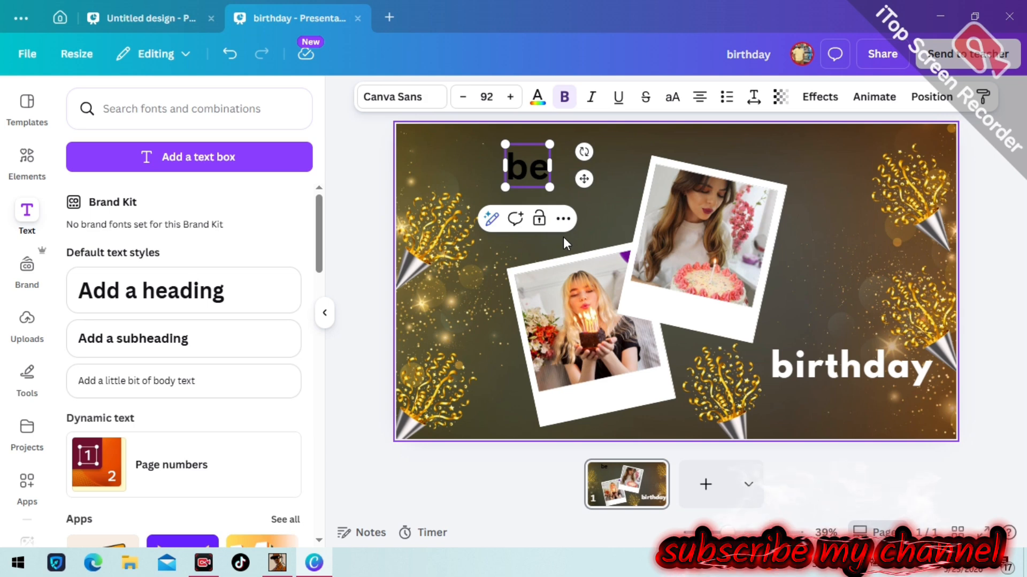
{"action": "type", "text": "sr"}
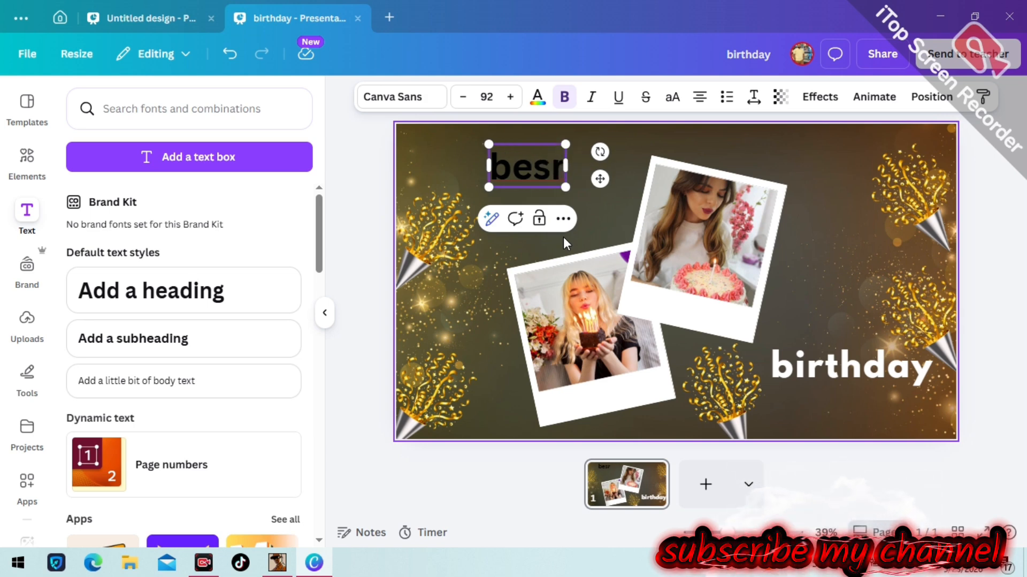
{"action": "key", "text": "BackSpace"}
{"action": "type", "text": "t o"}
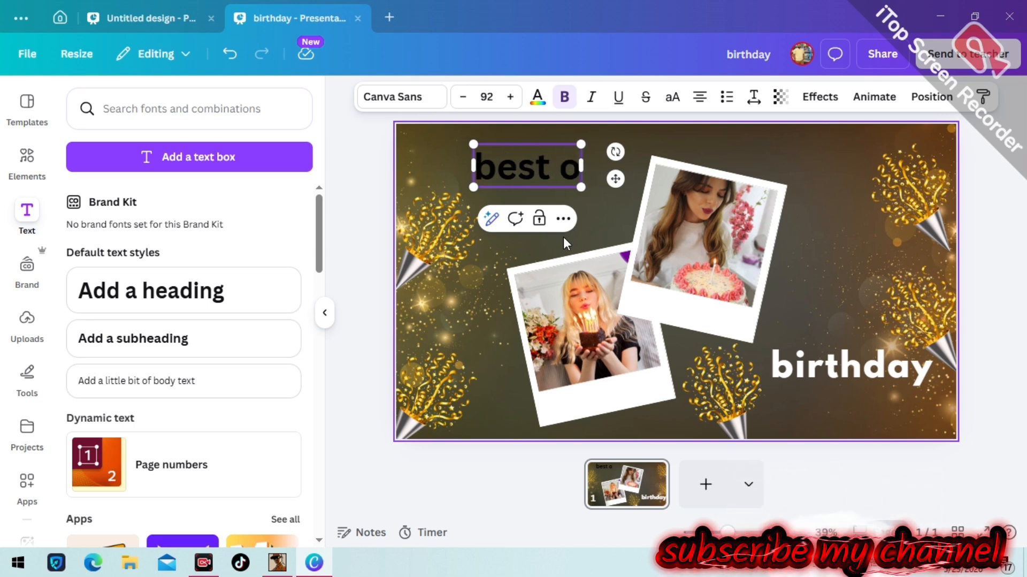
{"action": "type", "text": "f lu"}
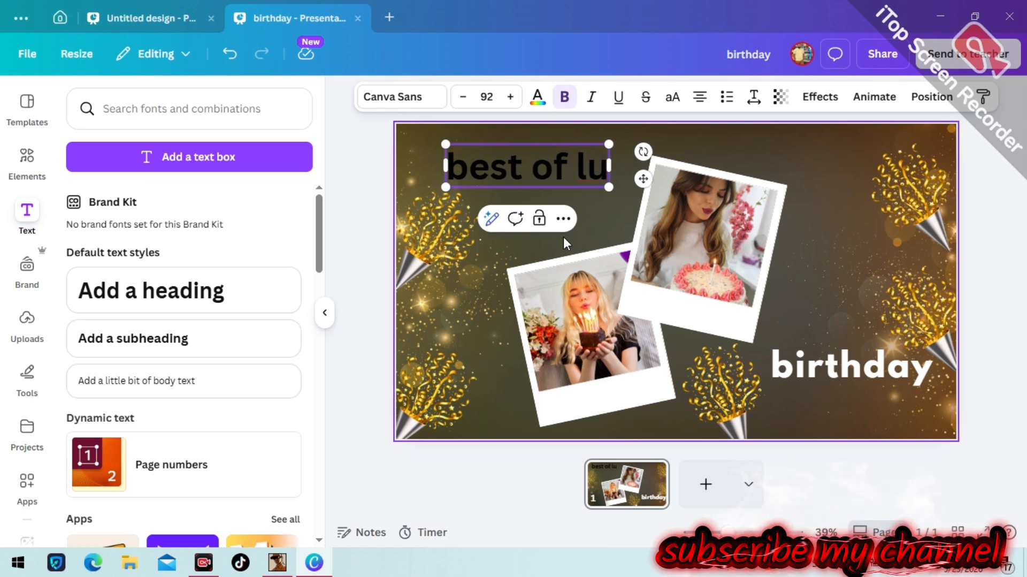
{"action": "type", "text": "ck"}
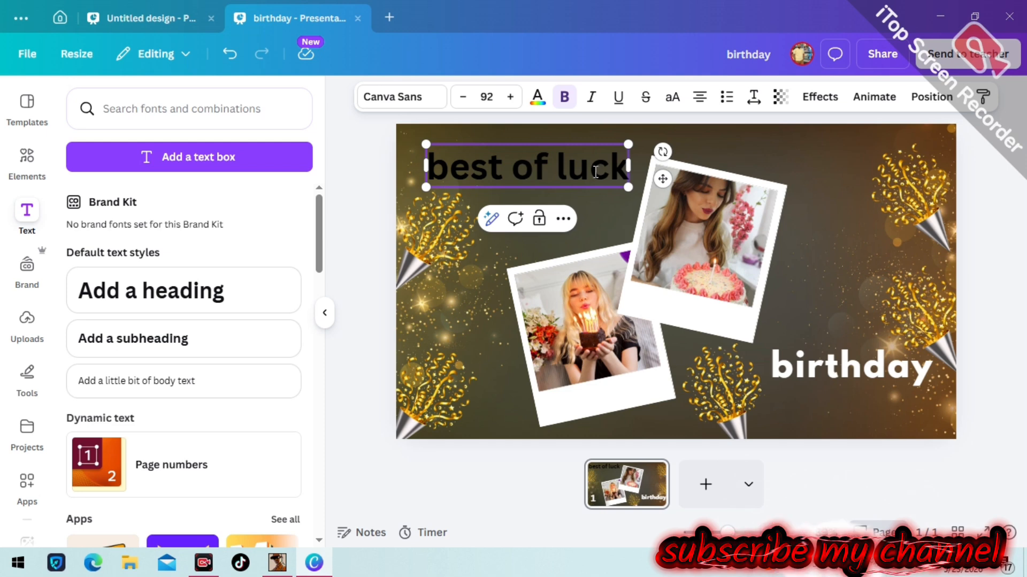
{"action": "left_click", "coordinate": [604, 217]}
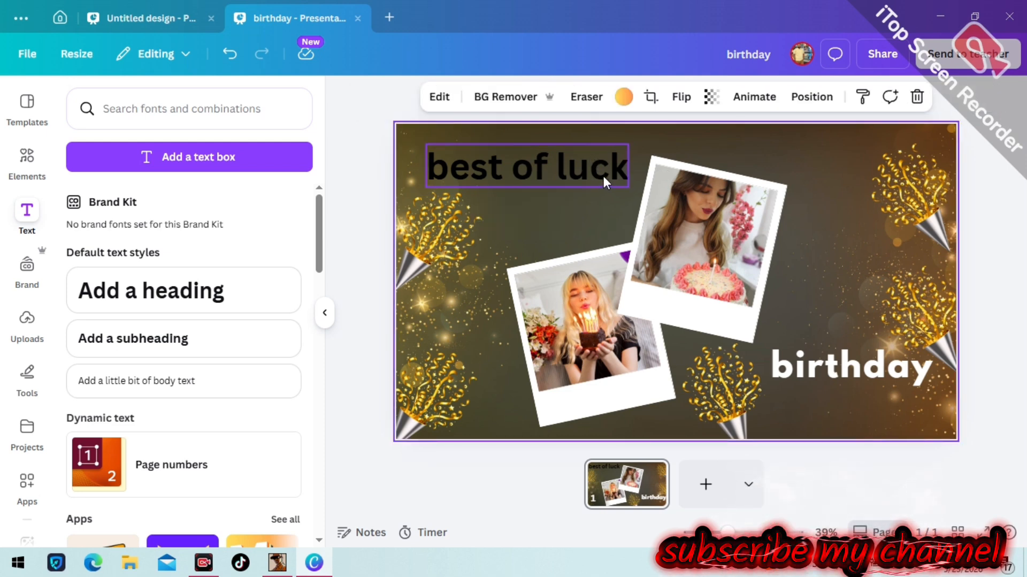
- Select the entire "best of luck" heading text and set its color to yellow #ffde59
{"action": "left_click", "coordinate": [556, 164]}
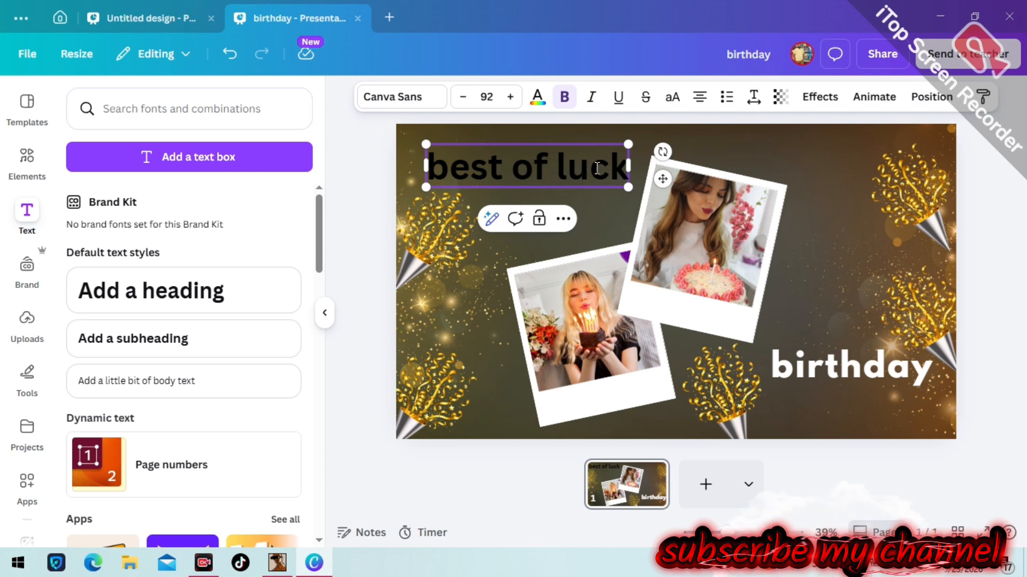
{"action": "left_click_drag", "start_coordinate": [613, 169], "coordinate": [431, 194]}
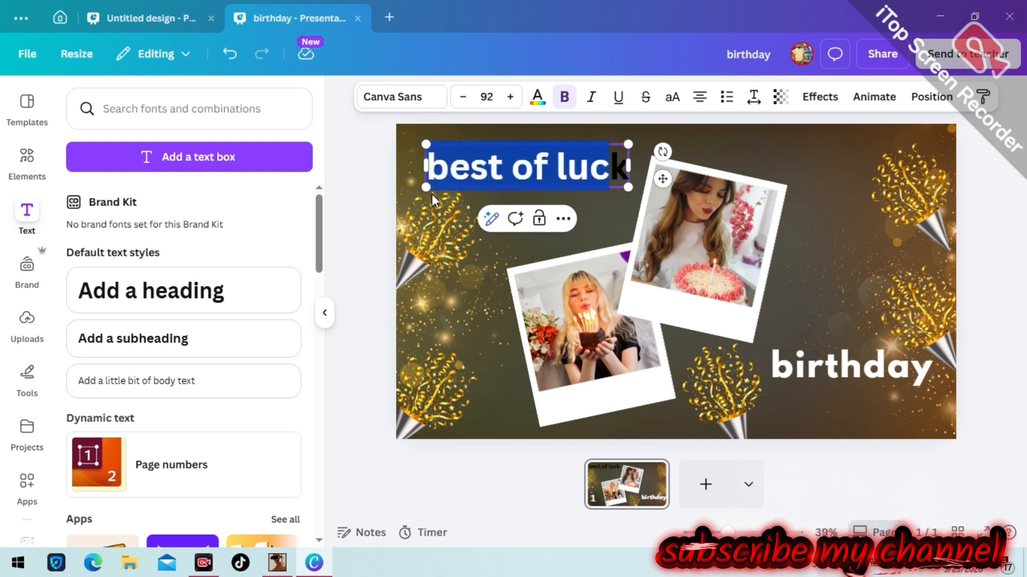
{"action": "left_click", "coordinate": [629, 166]}
{"action": "left_click_drag", "start_coordinate": [629, 165], "coordinate": [426, 173]}
{"action": "left_click", "coordinate": [489, 171]}
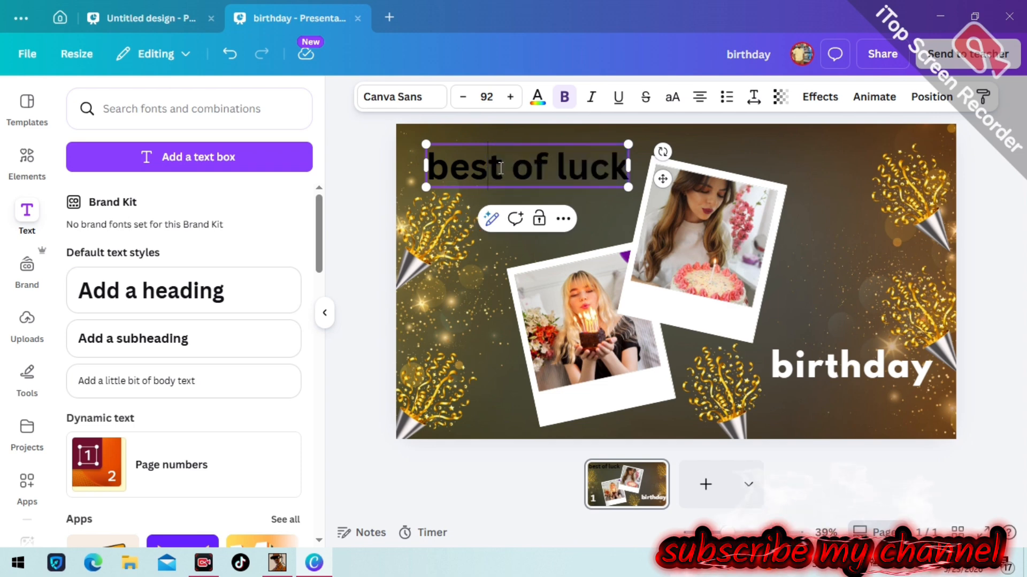
{"action": "left_click_drag", "start_coordinate": [624, 163], "coordinate": [426, 172]}
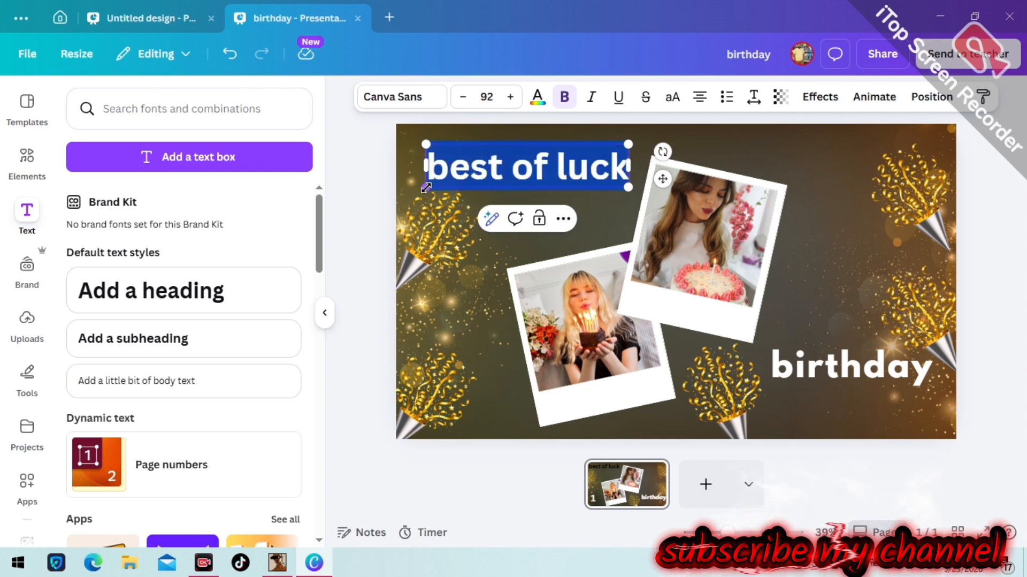
{"action": "left_click", "coordinate": [538, 96]}
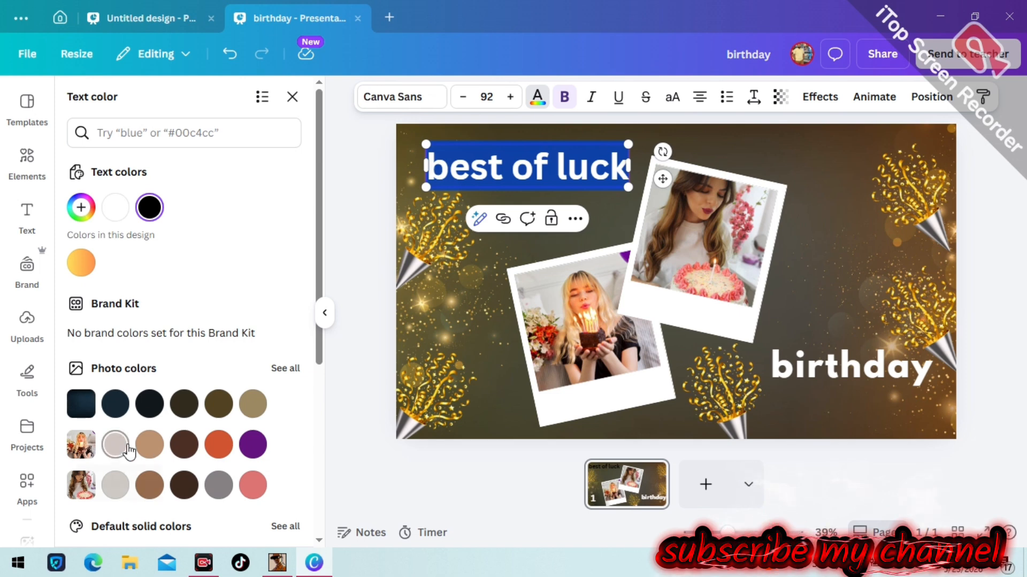
{"action": "scroll", "coordinate": [166, 238], "scroll_direction": "down", "scroll_amount": 2}
{"action": "scroll", "coordinate": [141, 257], "scroll_direction": "up", "scroll_amount": 2}
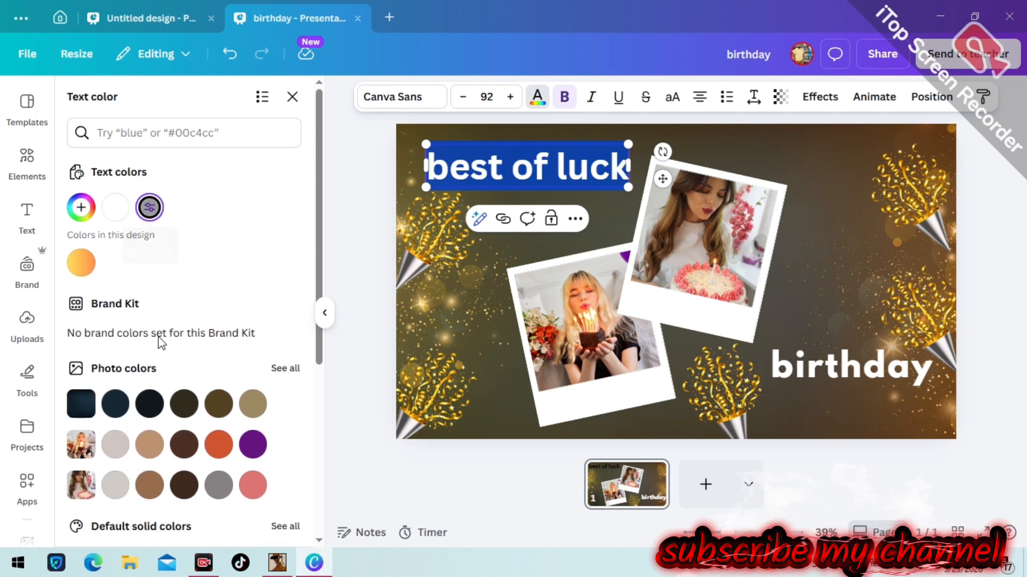
{"action": "scroll", "coordinate": [161, 339], "scroll_direction": "down", "scroll_amount": 3}
{"action": "scroll", "coordinate": [165, 354], "scroll_direction": "down", "scroll_amount": 3}
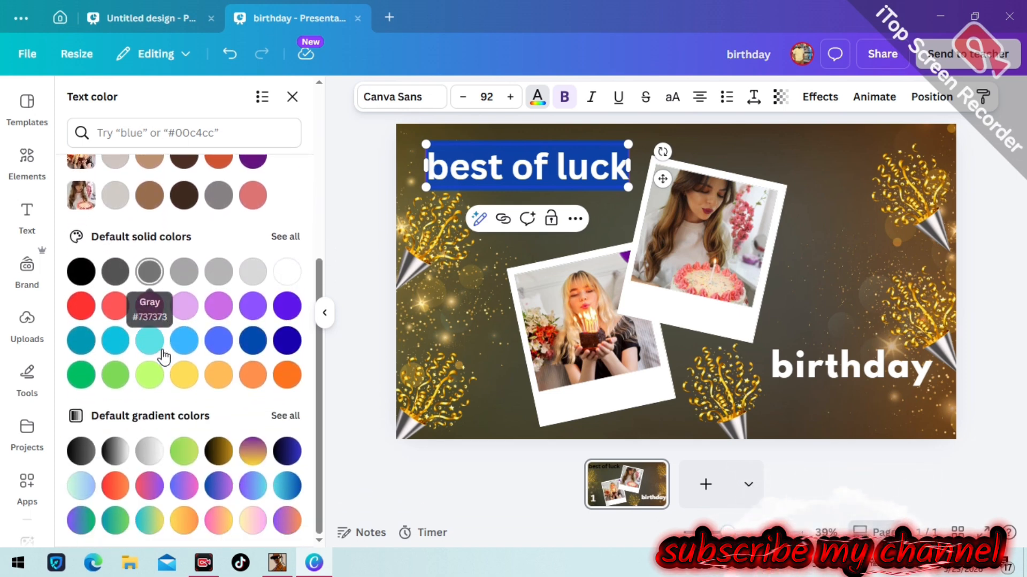
{"action": "scroll", "coordinate": [158, 360], "scroll_direction": "up", "scroll_amount": 3}
{"action": "scroll", "coordinate": [157, 360], "scroll_direction": "down", "scroll_amount": 3}
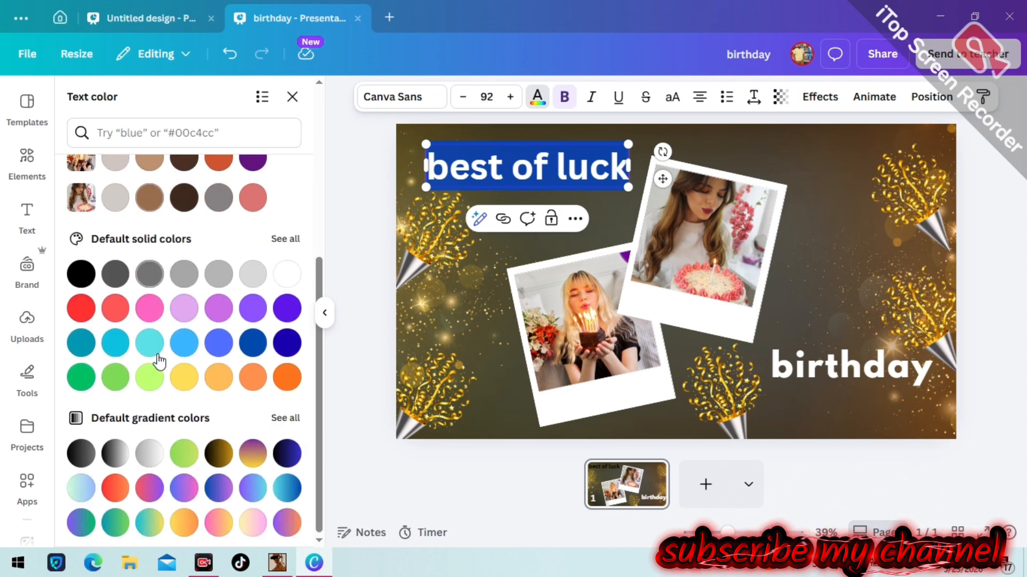
{"action": "left_click", "coordinate": [185, 376]}
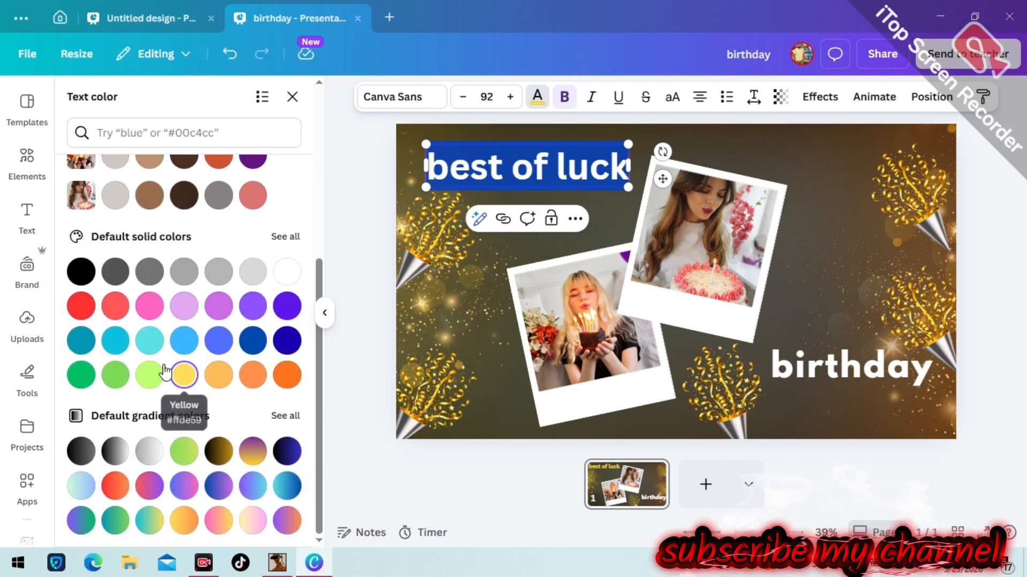
- Change the "best of luck" heading's text color to light gray and deselect the text box
{"action": "left_click", "coordinate": [219, 271]}
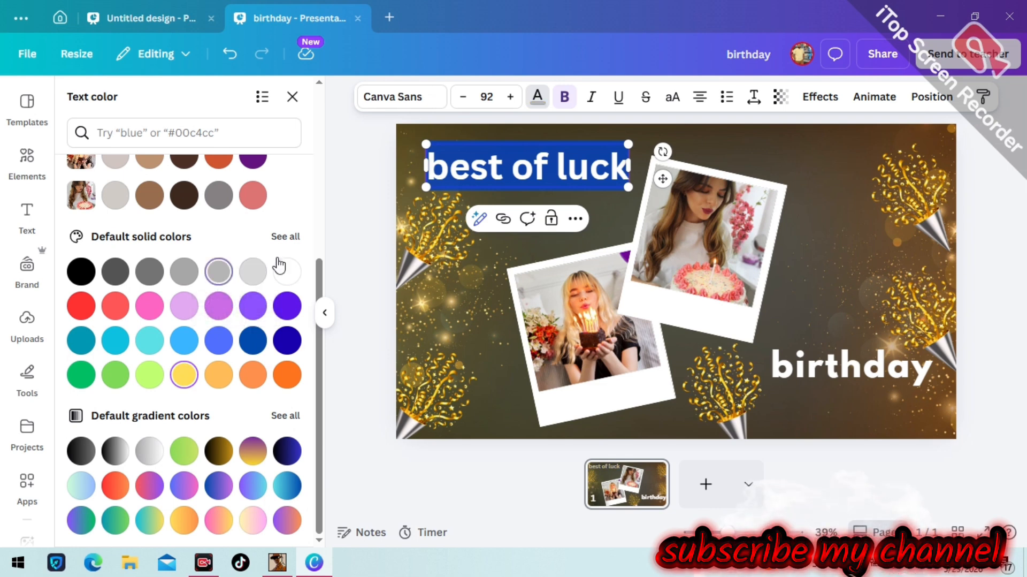
{"action": "left_click", "coordinate": [470, 203]}
{"action": "left_click", "coordinate": [578, 198]}
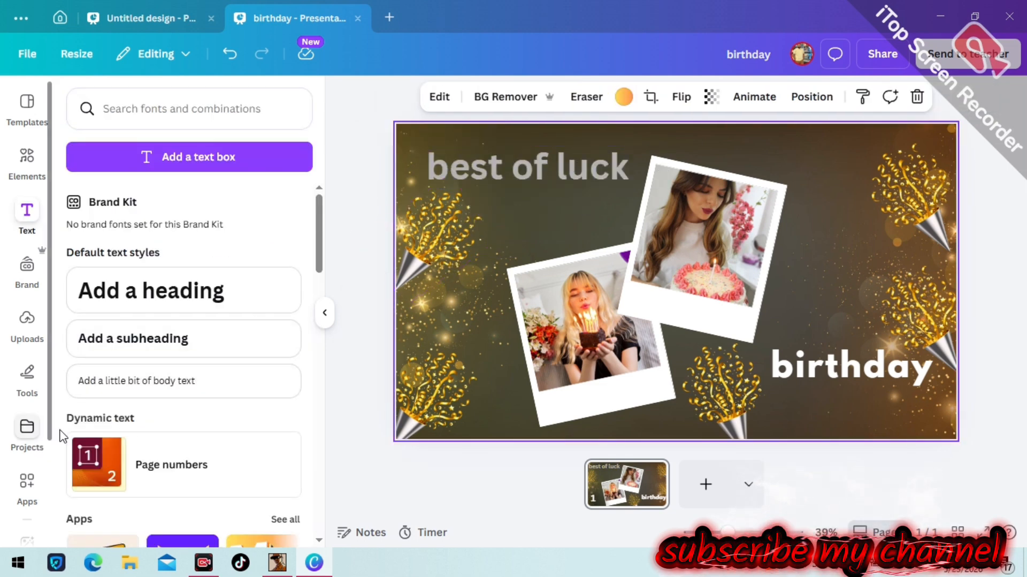
- Try dark blue and dark gray on the "best of luck" heading, and settle on violet as its text color
{"action": "left_click", "coordinate": [539, 175]}
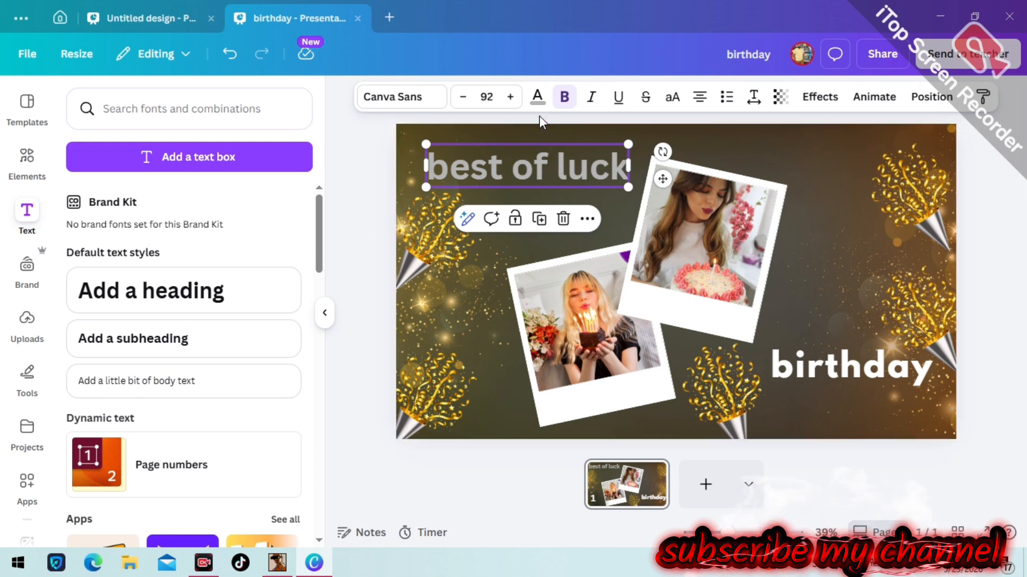
{"action": "left_click", "coordinate": [538, 96]}
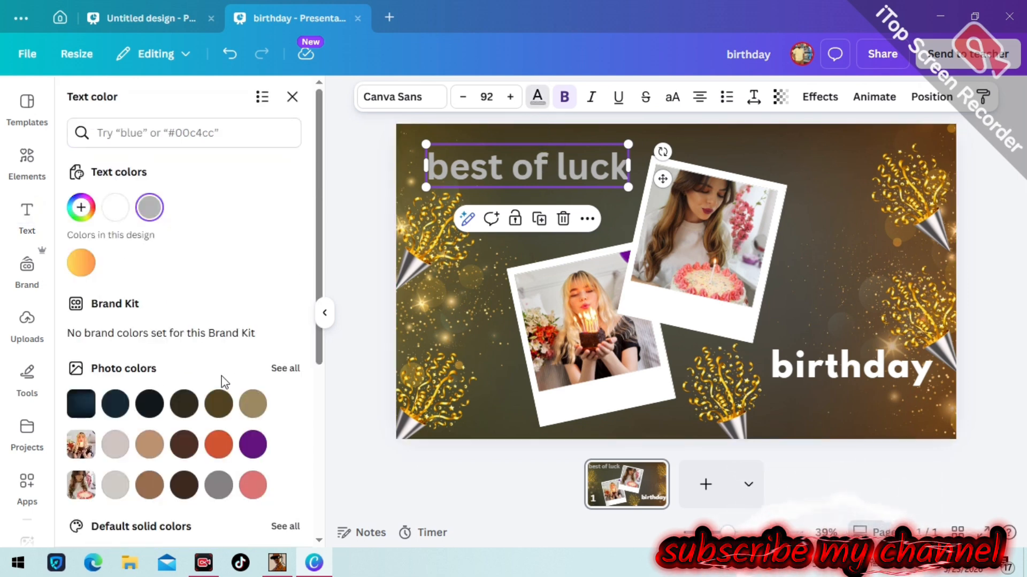
{"action": "scroll", "coordinate": [172, 486], "scroll_direction": "down", "scroll_amount": 3}
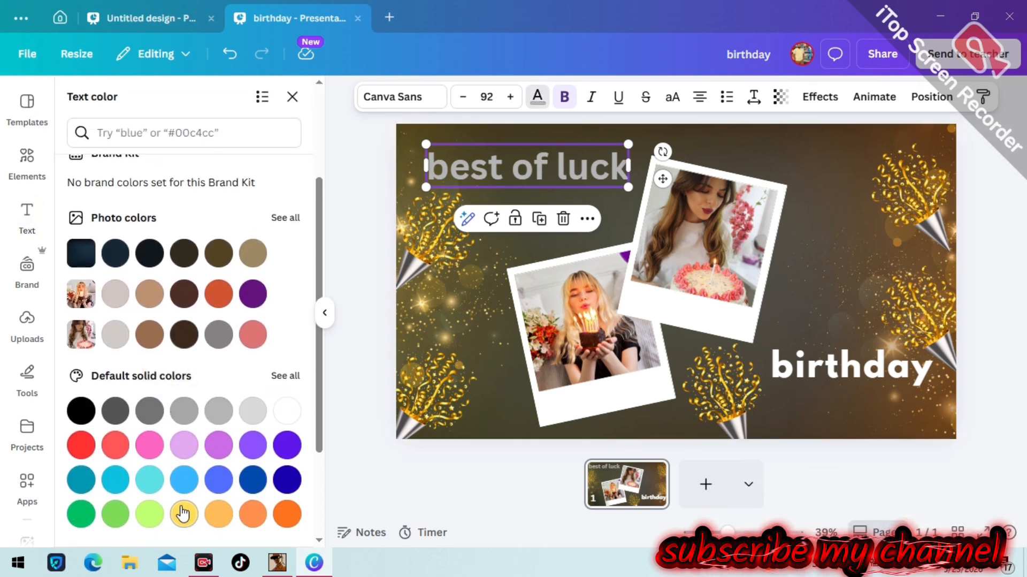
{"action": "scroll", "coordinate": [182, 513], "scroll_direction": "down", "scroll_amount": 2}
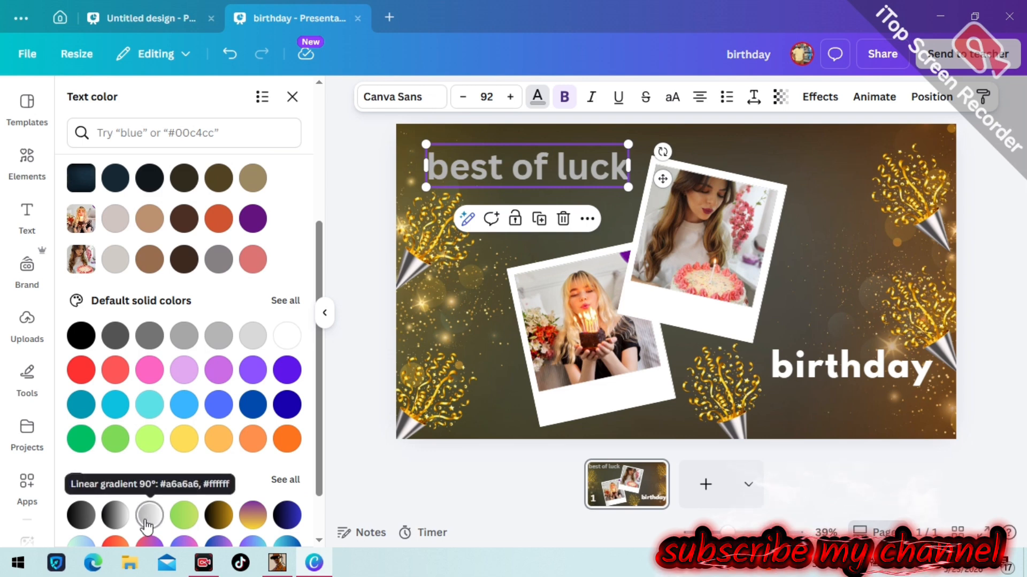
{"action": "scroll", "coordinate": [171, 371], "scroll_direction": "up", "scroll_amount": 3}
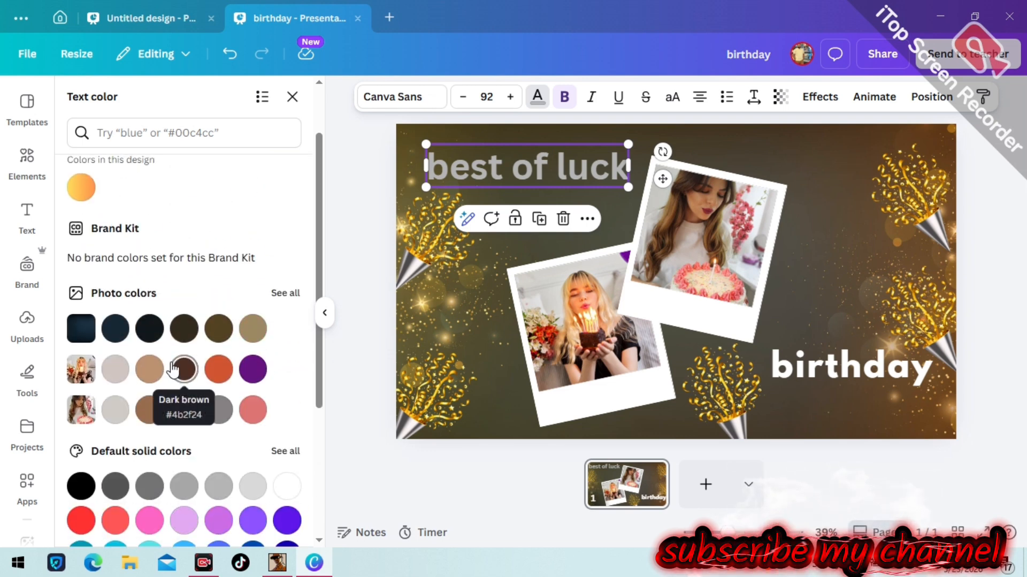
{"action": "scroll", "coordinate": [172, 374], "scroll_direction": "down", "scroll_amount": 3}
{"action": "scroll", "coordinate": [169, 384], "scroll_direction": "down", "scroll_amount": 1}
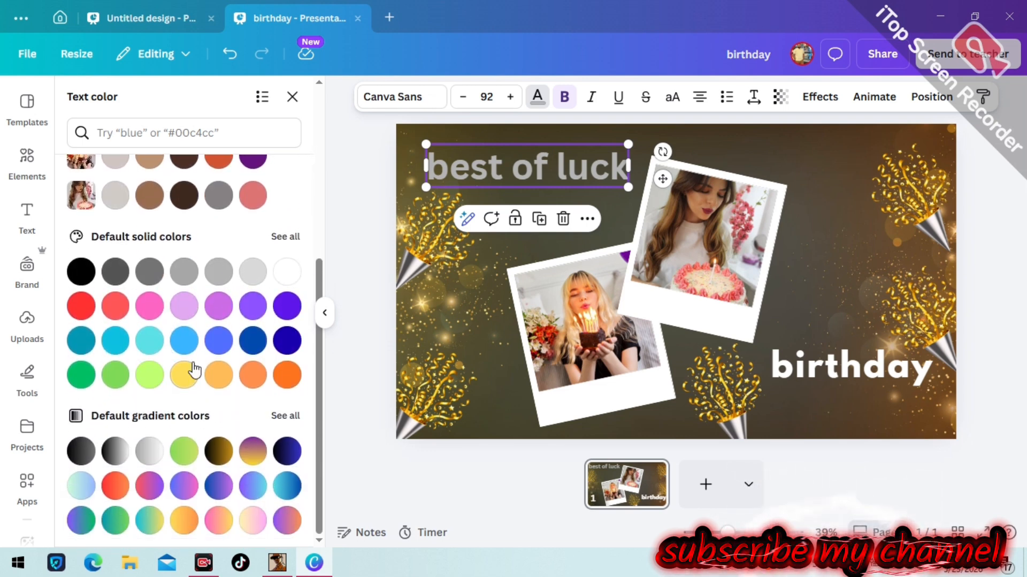
{"action": "left_click", "coordinate": [255, 343]}
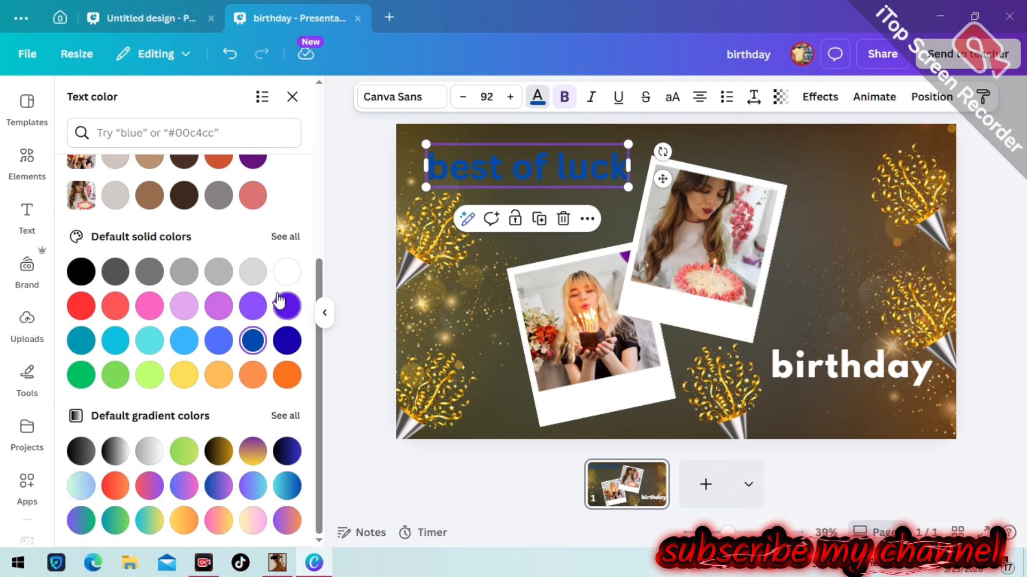
{"action": "left_click", "coordinate": [115, 271]}
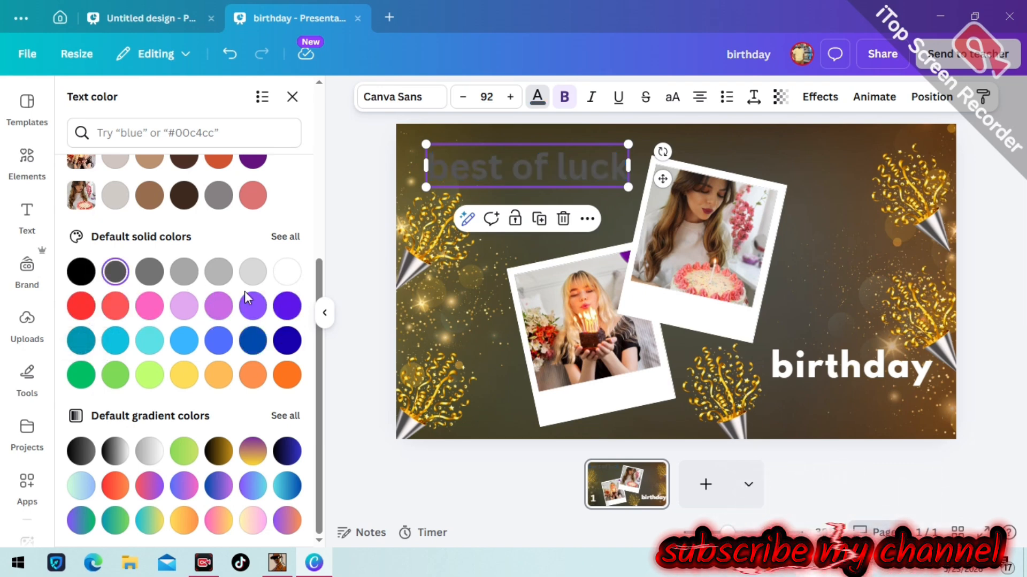
{"action": "left_click", "coordinate": [287, 307]}
{"action": "scroll", "coordinate": [289, 518], "scroll_direction": "up", "scroll_amount": 3}
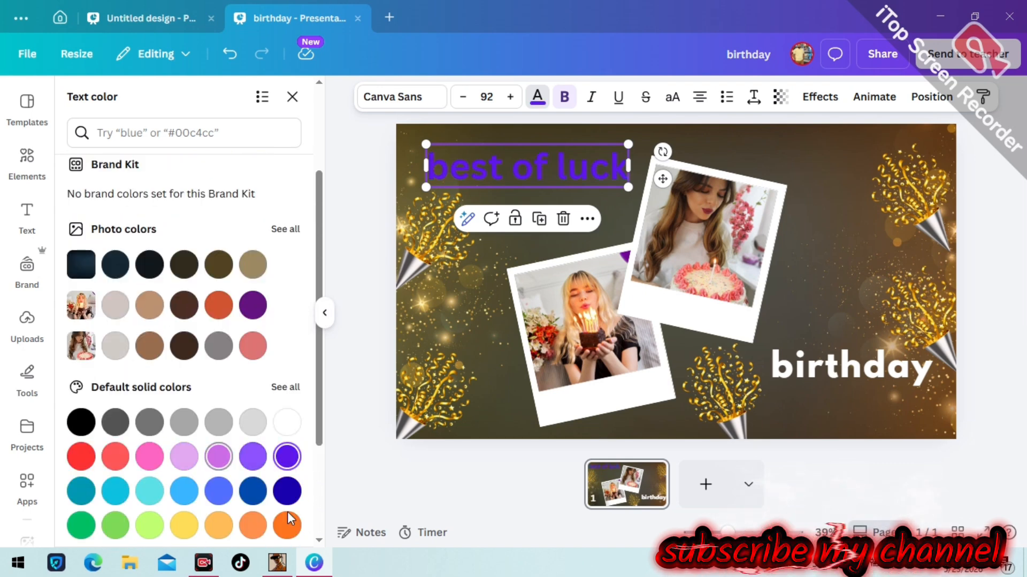
{"action": "left_click", "coordinate": [477, 316]}
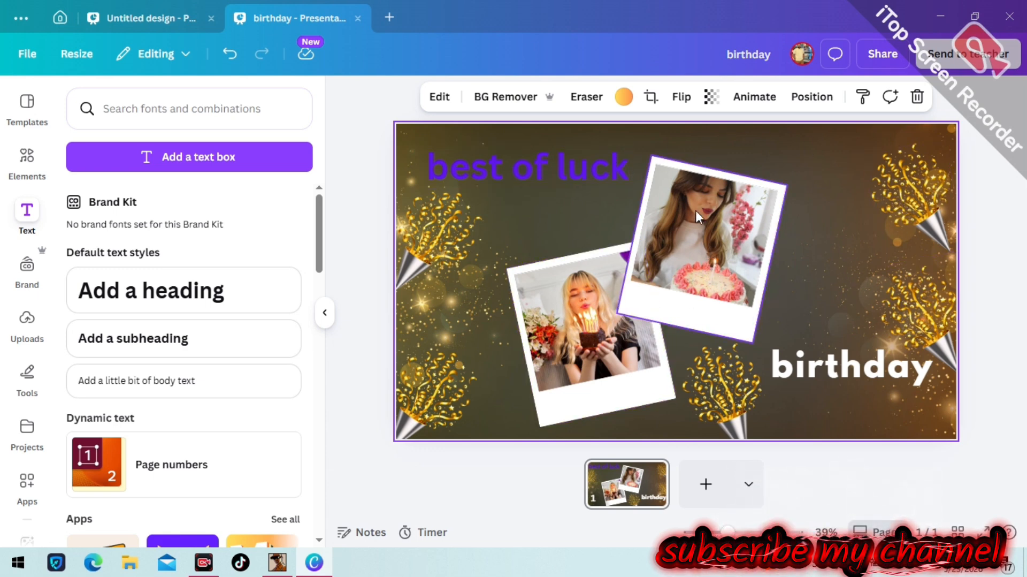
- Move the two polaroid photos apart so they sit side by side near the slide's center
{"action": "left_click_drag", "start_coordinate": [695, 321], "coordinate": [738, 317]}
{"action": "left_click_drag", "start_coordinate": [638, 390], "coordinate": [616, 353]}
{"action": "left_click_drag", "start_coordinate": [694, 293], "coordinate": [680, 299]}
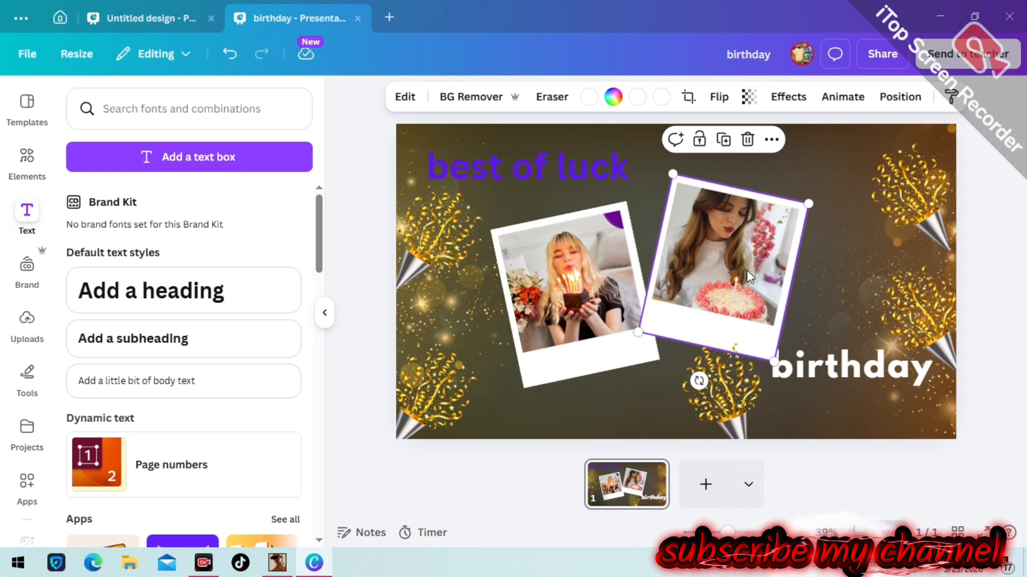
- Delete the image inside the right polaroid while keeping its frame
{"action": "left_click", "coordinate": [748, 140]}
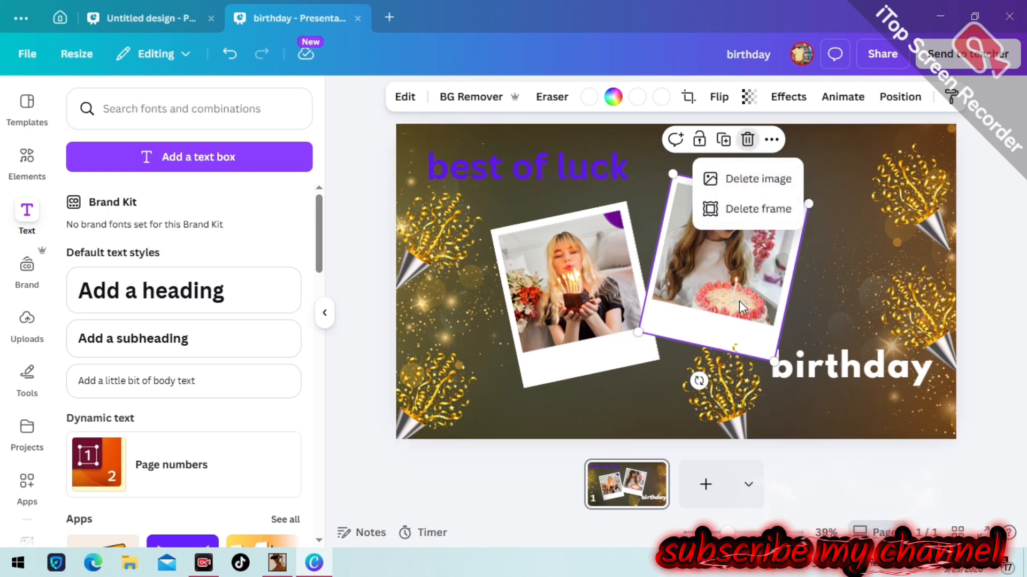
{"action": "left_click", "coordinate": [745, 187]}
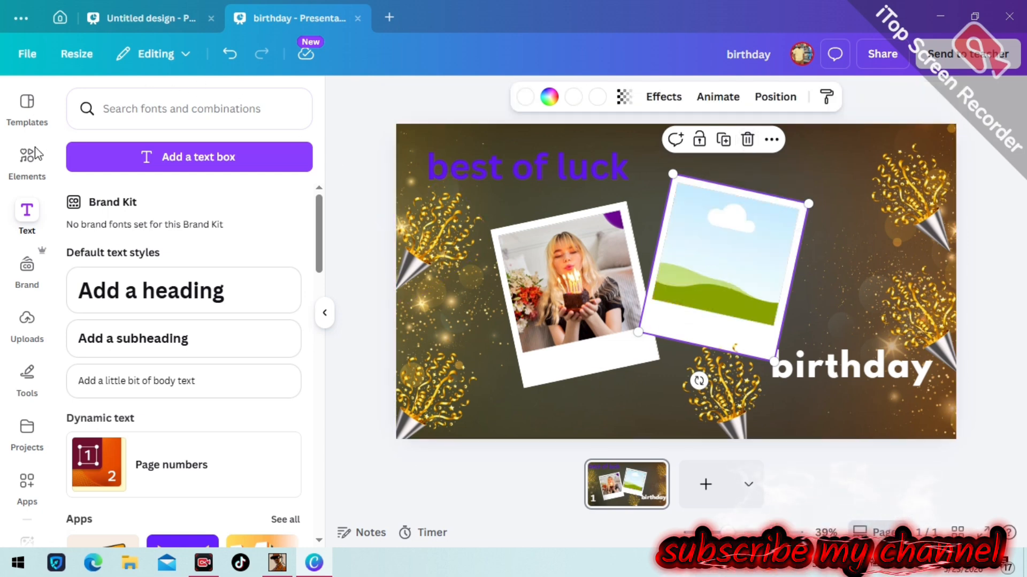
- Look through the uploaded images for a replacement photo for the empty polaroid frame
{"action": "left_click", "coordinate": [27, 321]}
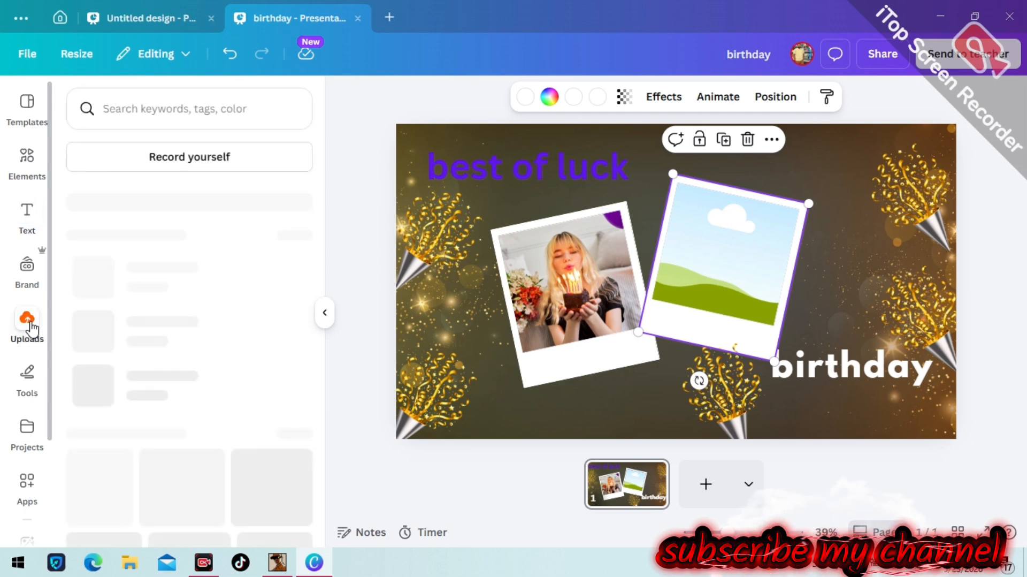
{"action": "scroll", "coordinate": [249, 428], "scroll_direction": "down", "scroll_amount": 3}
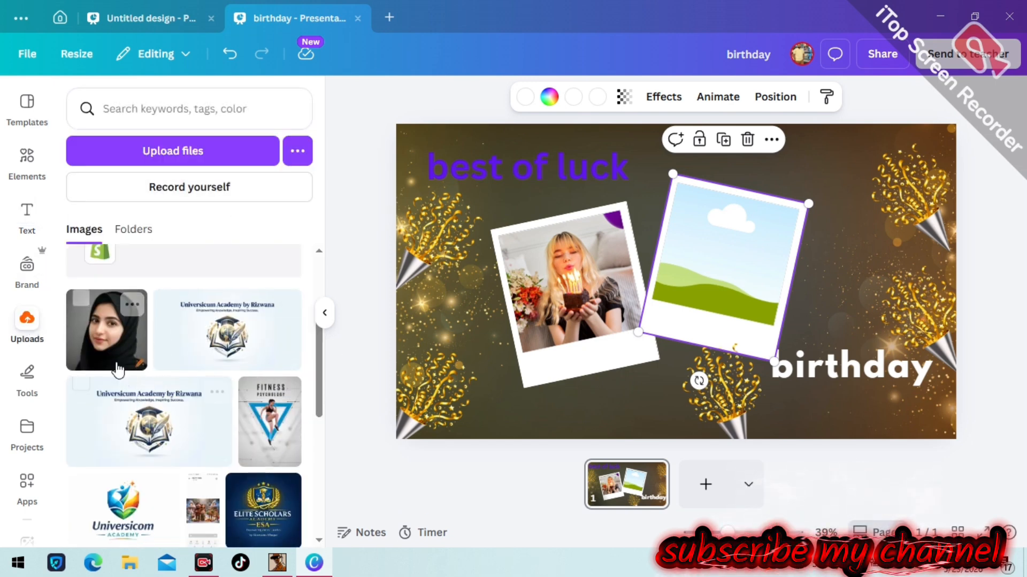
{"action": "scroll", "coordinate": [158, 439], "scroll_direction": "down", "scroll_amount": 3}
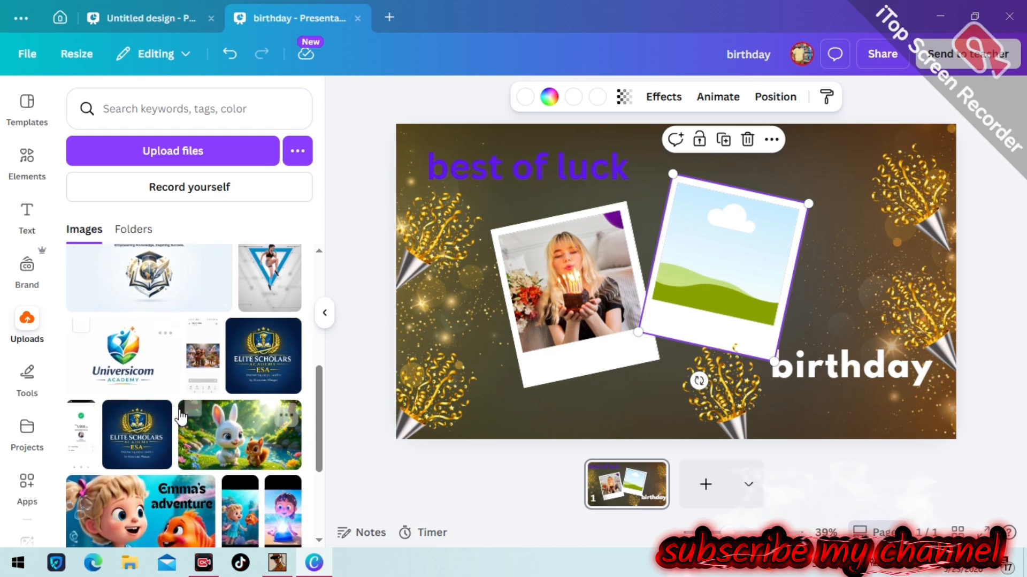
{"action": "scroll", "coordinate": [160, 436], "scroll_direction": "down", "scroll_amount": 2}
{"action": "scroll", "coordinate": [166, 428], "scroll_direction": "up", "scroll_amount": 3}
{"action": "scroll", "coordinate": [177, 414], "scroll_direction": "down", "scroll_amount": 3}
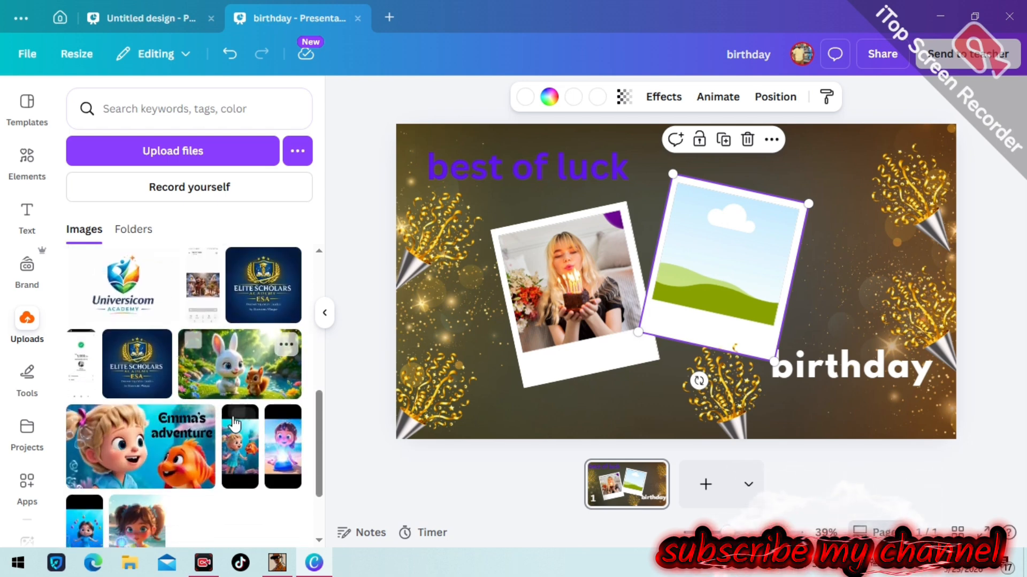
{"action": "scroll", "coordinate": [102, 343], "scroll_direction": "up", "scroll_amount": 3}
{"action": "scroll", "coordinate": [104, 347], "scroll_direction": "up", "scroll_amount": 2}
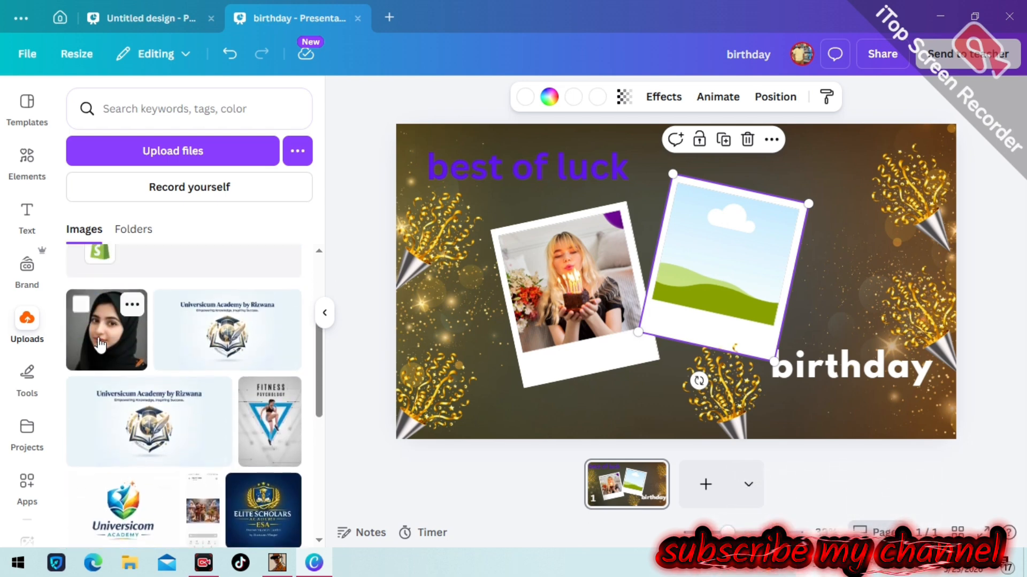